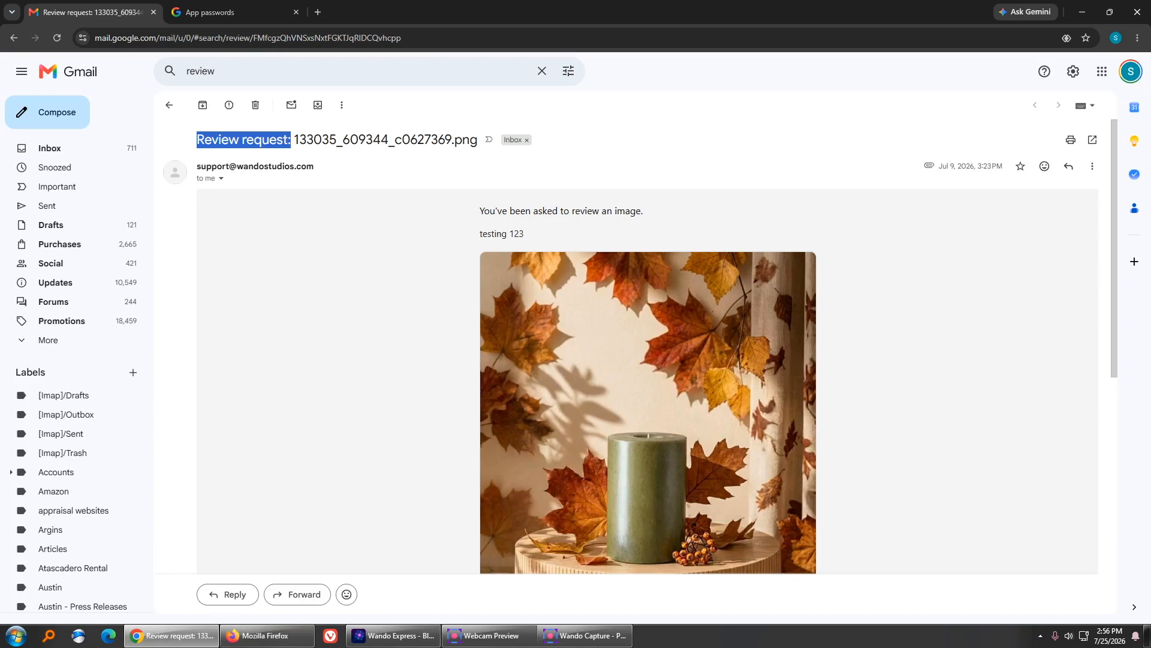
# - Approve the candle image from its review email, replying with the comment 'change the background color'
pyautogui.scroll(-1, 648, 360)
pyautogui.moveTo(525, 174); pyautogui.dragTo(478, 174)
pyautogui.scroll(-1, 648, 354)
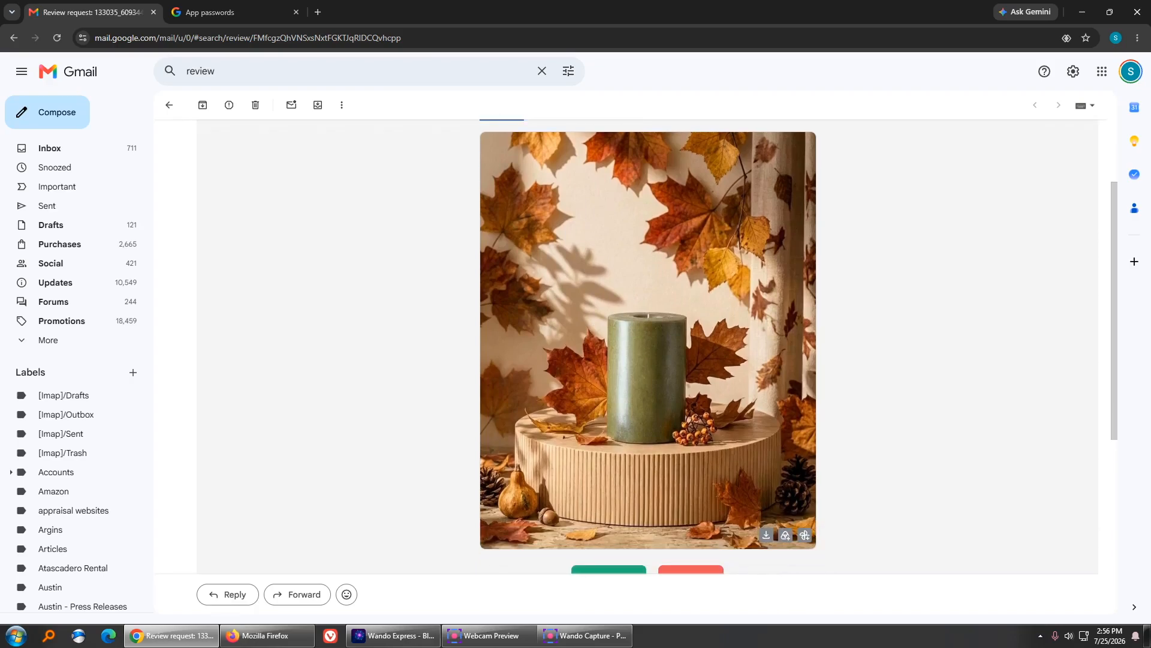
pyautogui.scroll(-2, 647, 360)
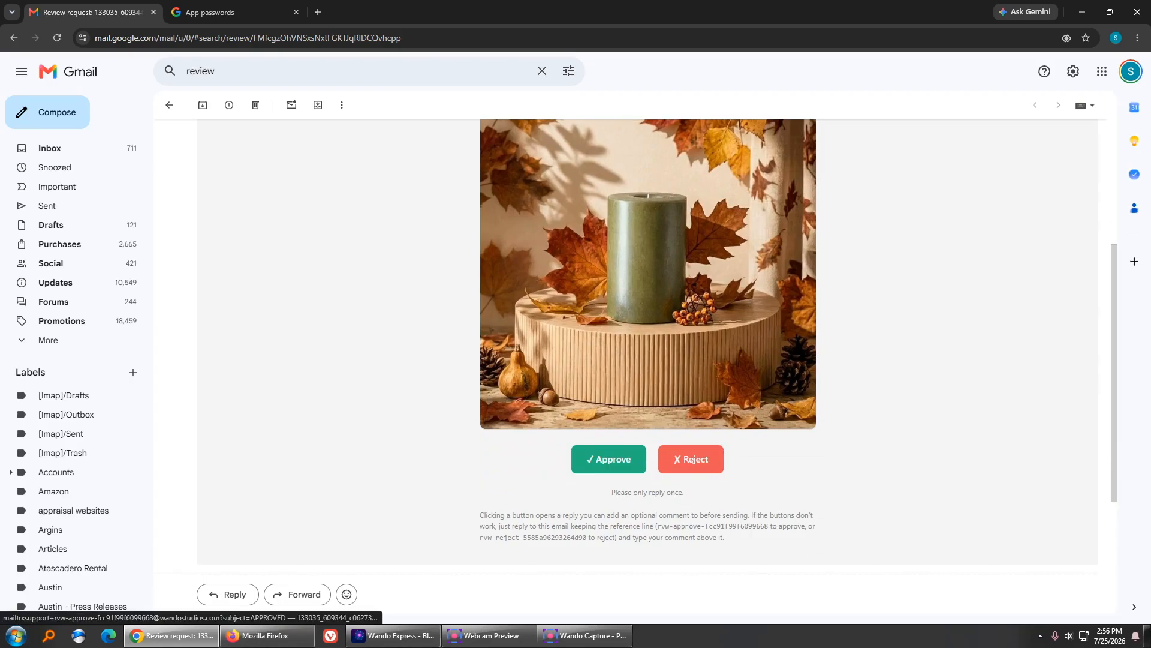
pyautogui.click(609, 458)
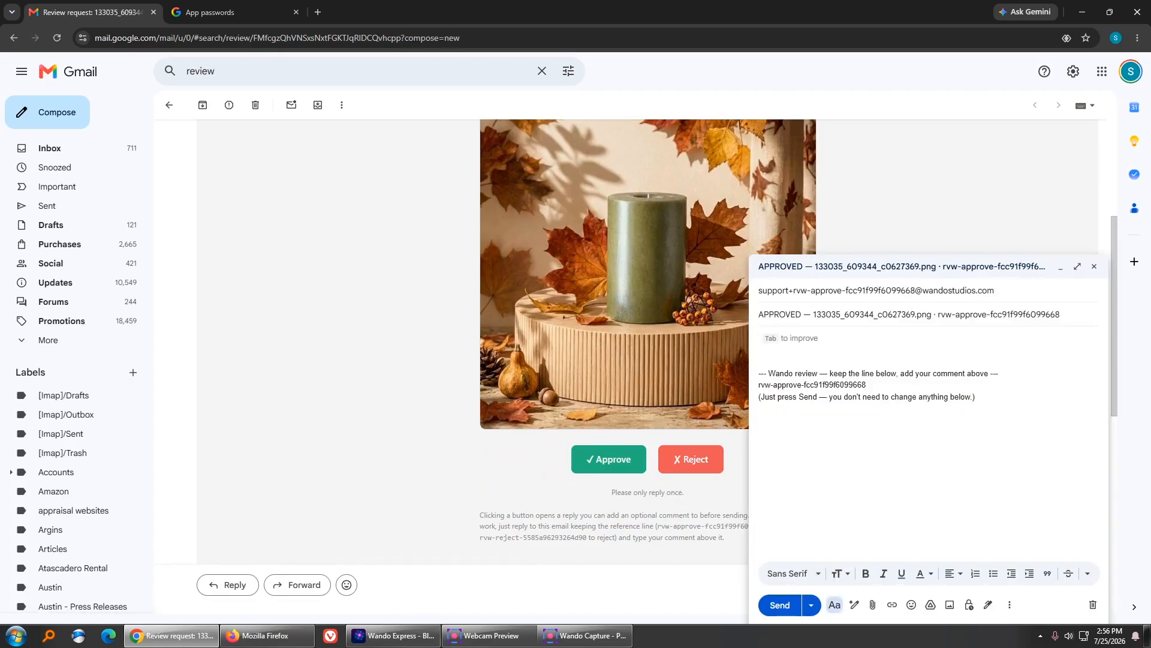
pyautogui.write('change the background color')
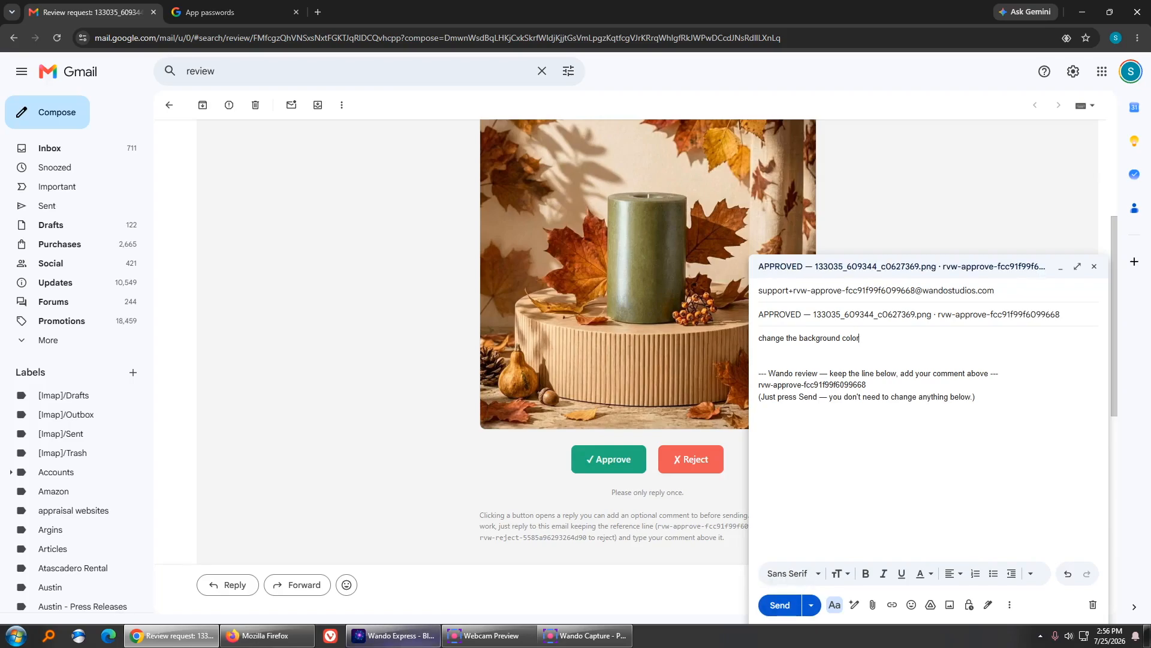
pyautogui.click(393, 635)
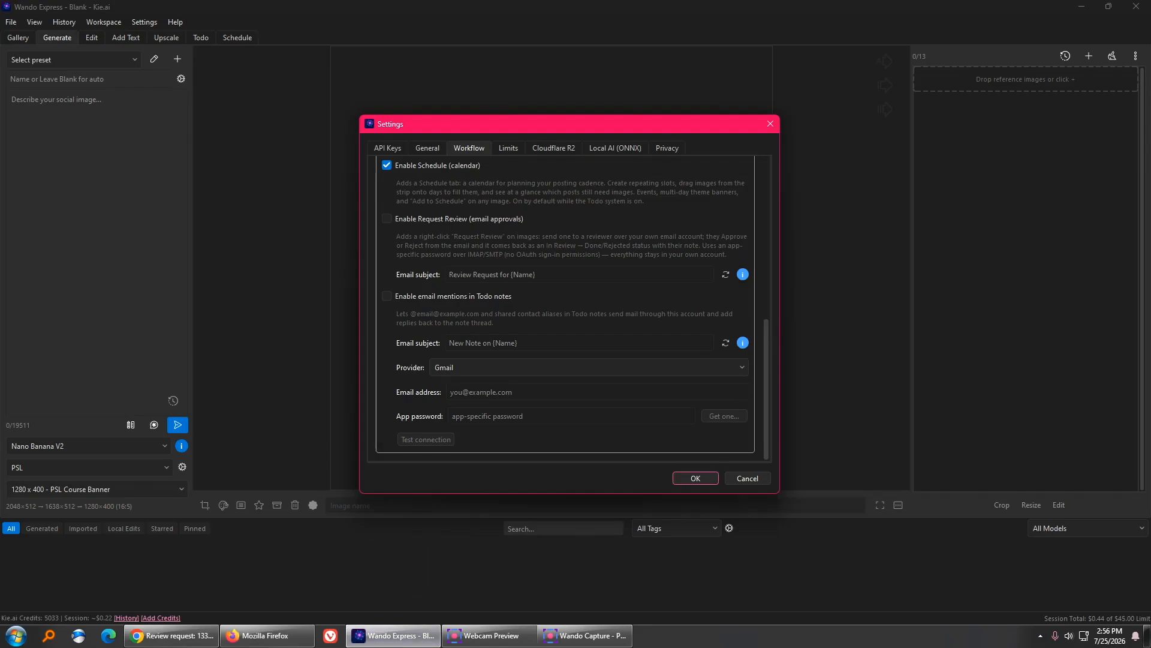
pyautogui.press('Escape')
pyautogui.click(144, 22)
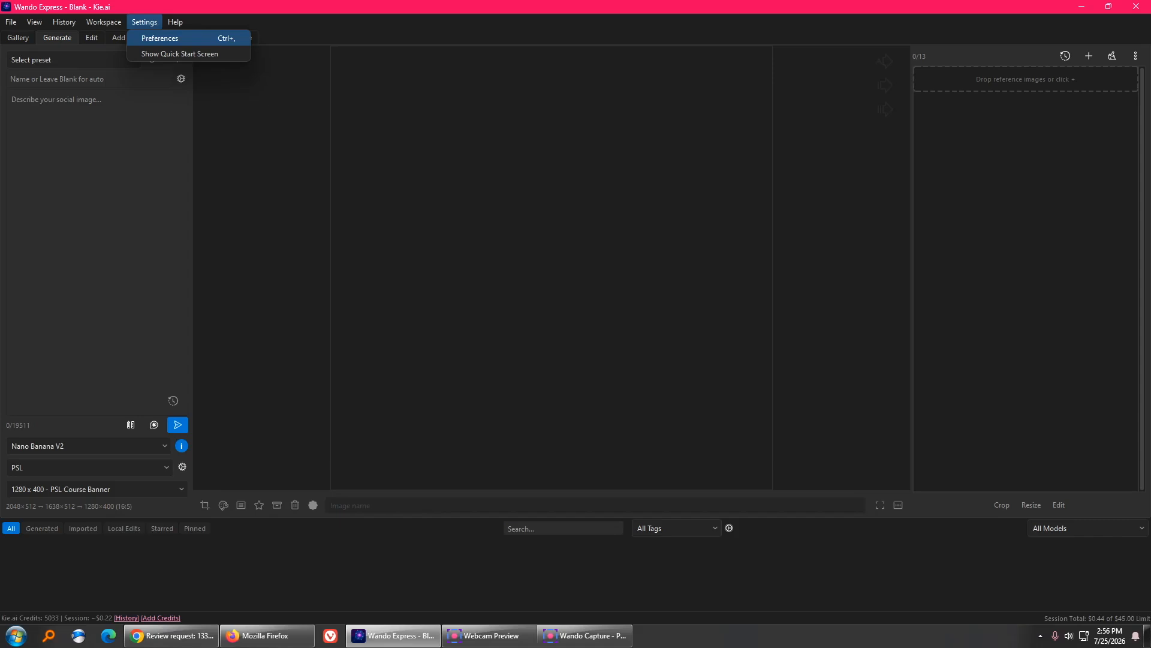
pyautogui.click(160, 39)
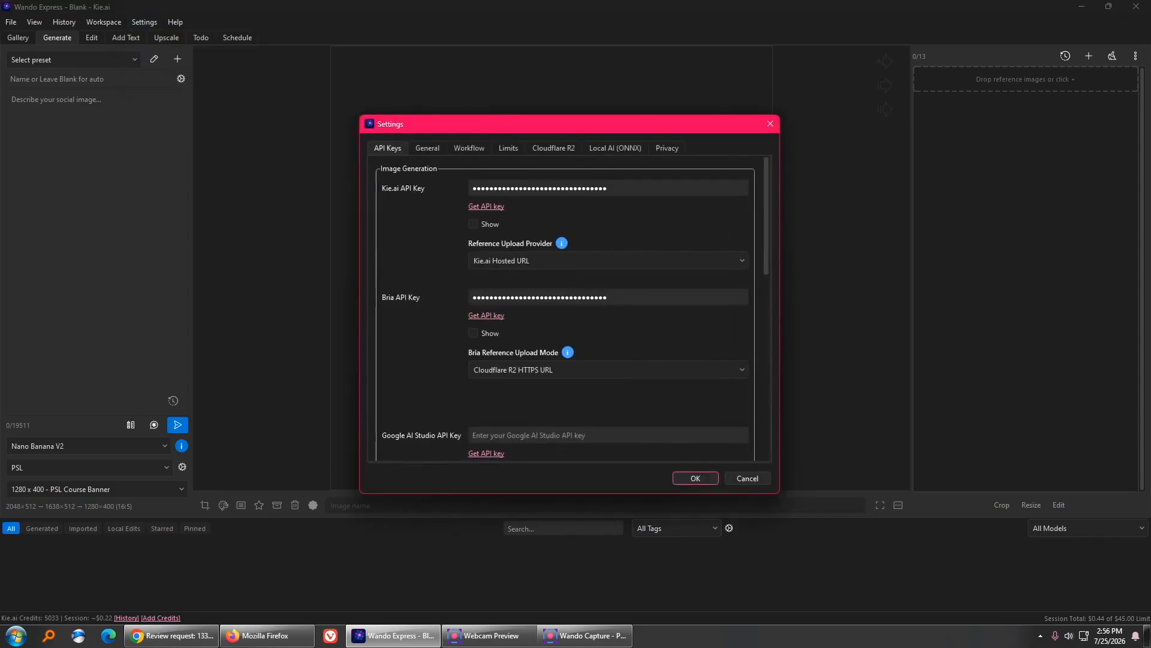
pyautogui.click(469, 148)
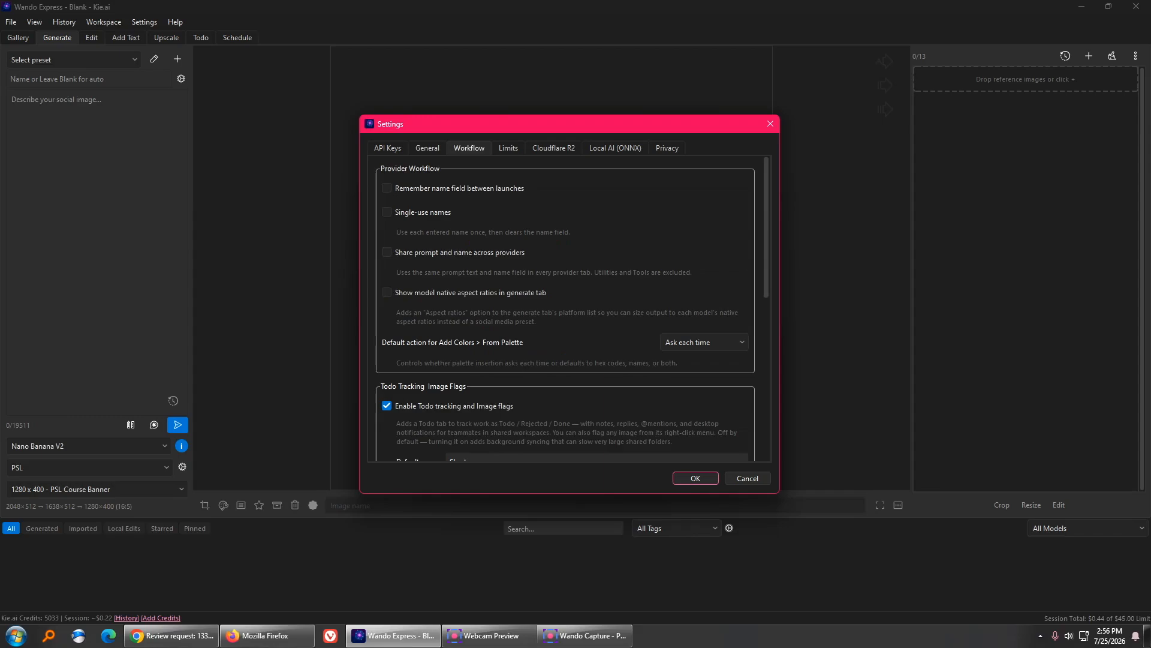
pyautogui.scroll(-10, 567, 306)
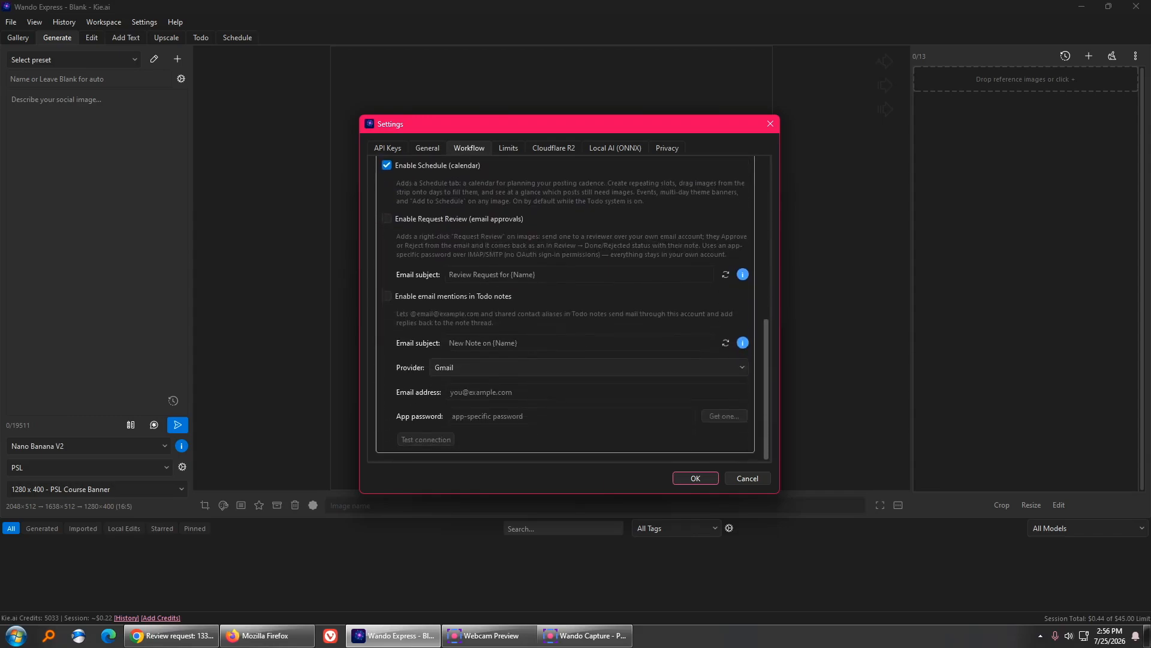
pyautogui.scroll(3, 567, 306)
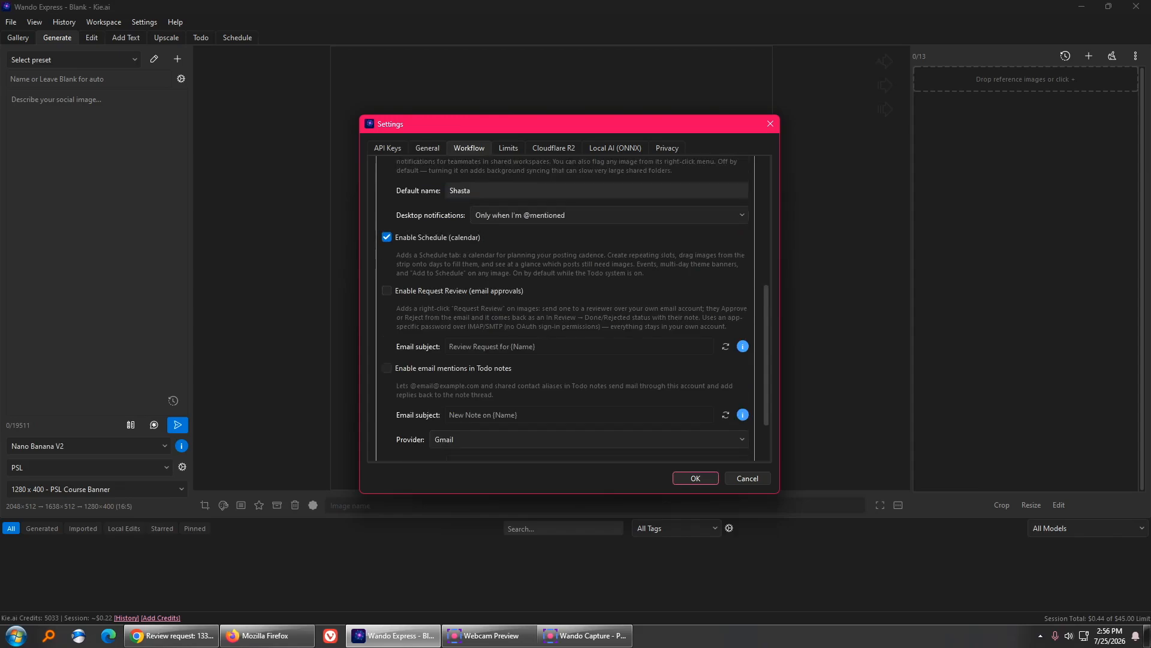
pyautogui.scroll(2, 567, 306)
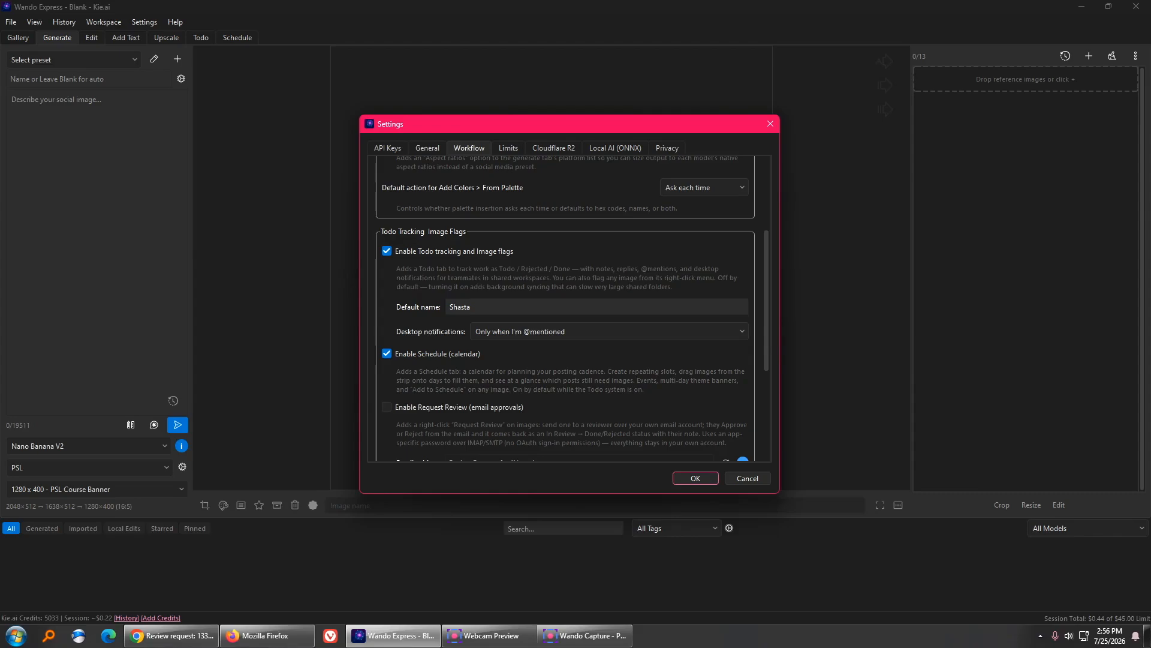
pyautogui.scroll(-5, 566, 306)
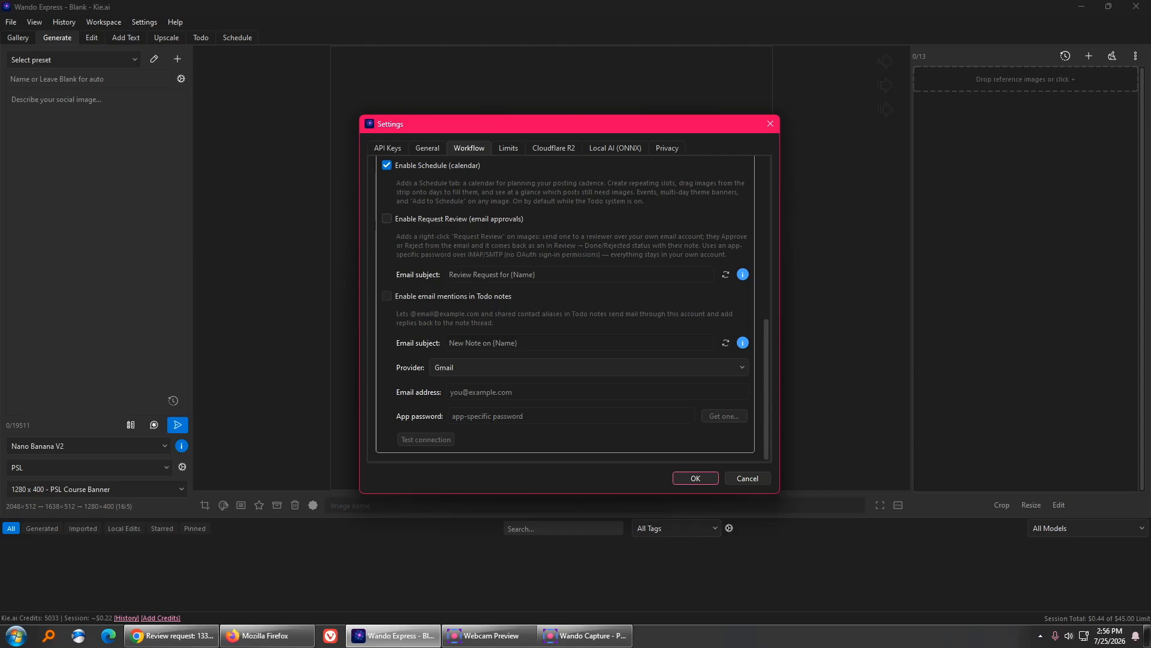
# - Enable Request Review by email and email mentions in Todo notes
pyautogui.click(386, 218)
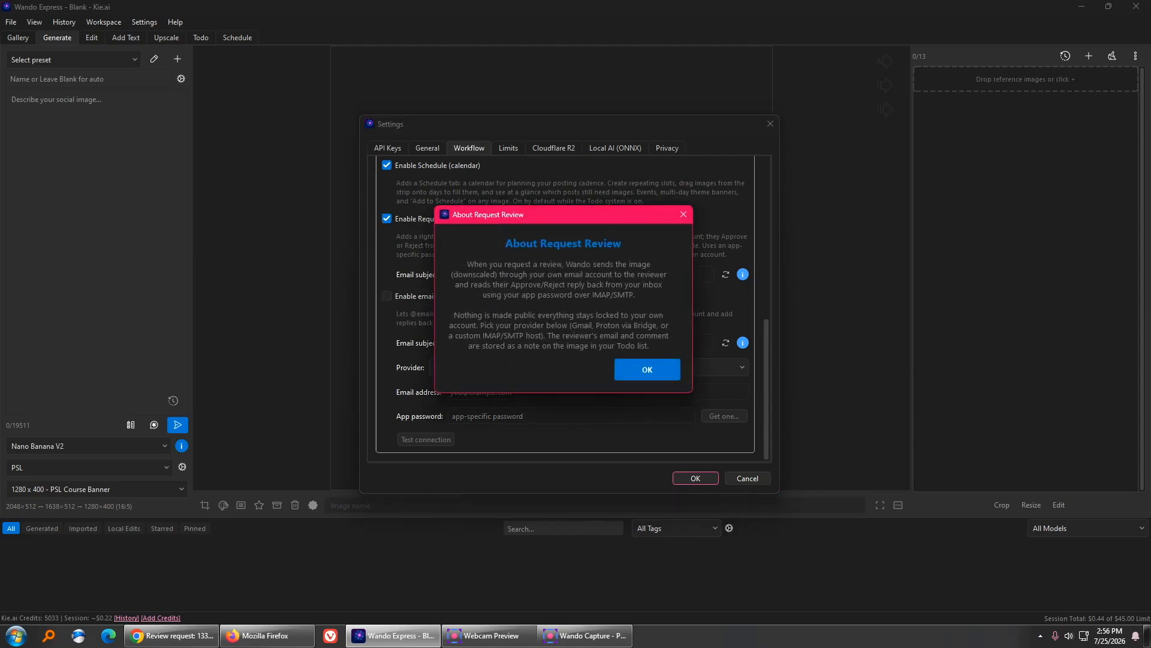
pyautogui.click(647, 370)
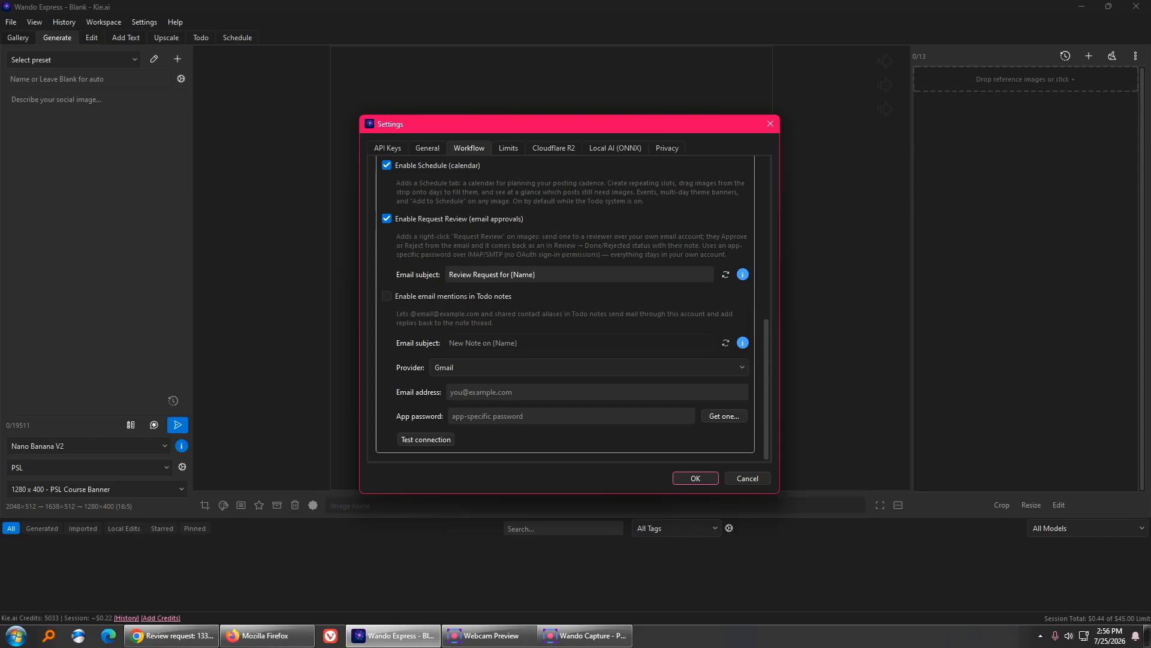
pyautogui.click(387, 296)
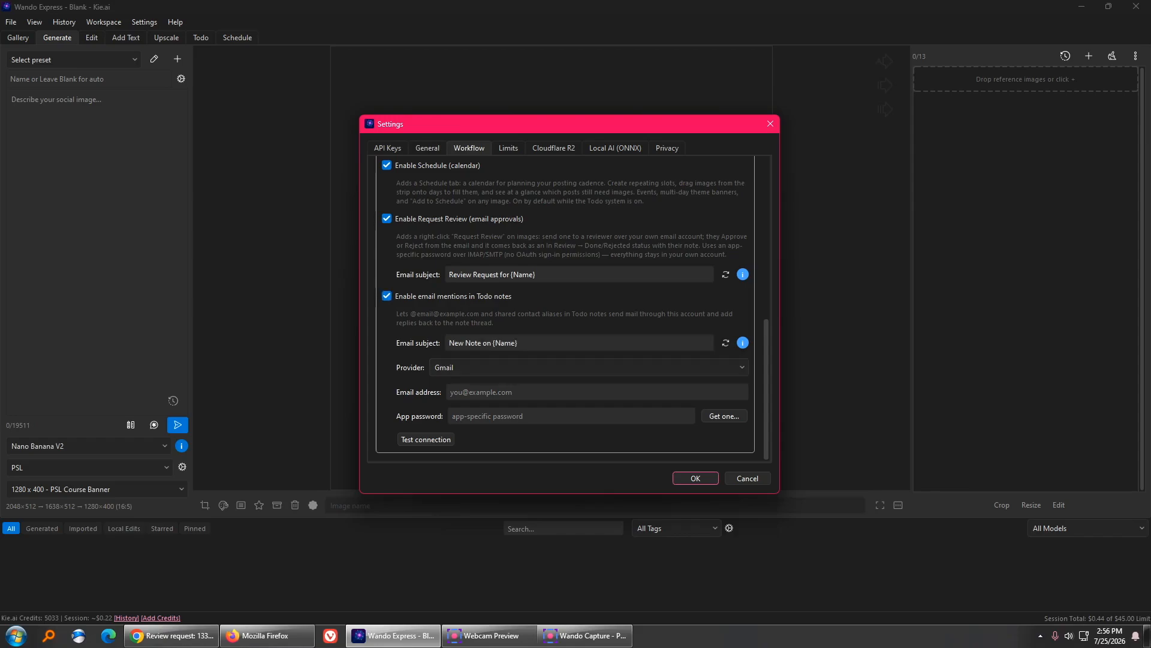
# - Begin rewording the review email subject, adding 'Image' before the name placeholder
pyautogui.moveTo(511, 274); pyautogui.dragTo(535, 274)
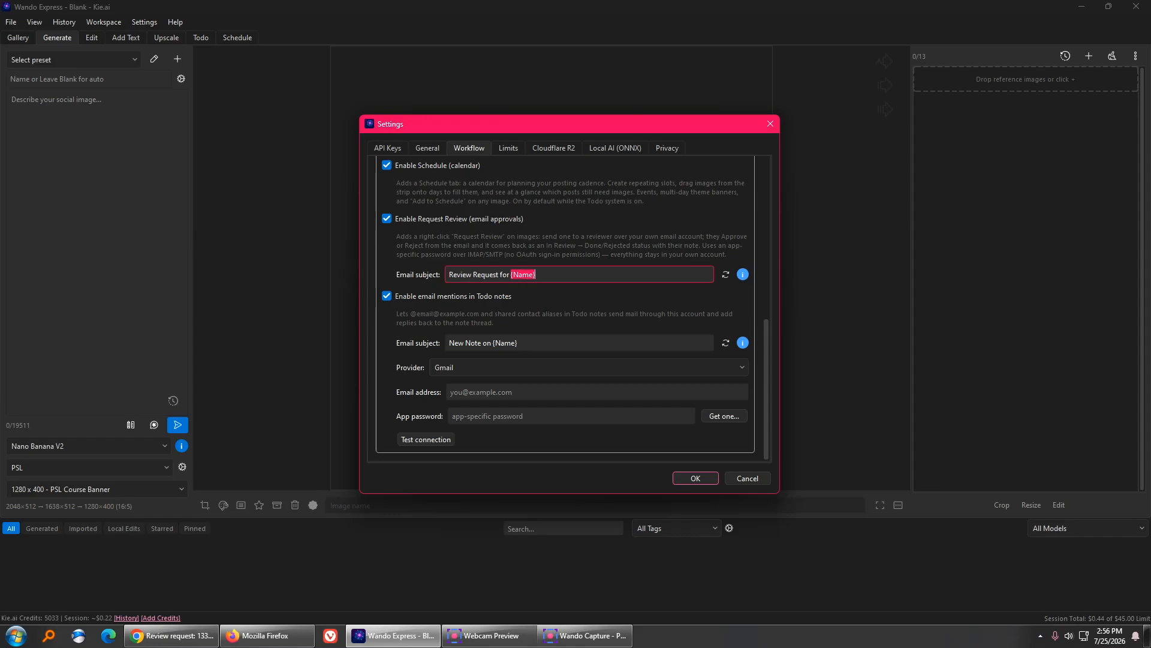
pyautogui.click(540, 274)
pyautogui.write('Image')
pyautogui.moveTo(535, 274); pyautogui.dragTo(558, 274)
pyautogui.press('BackSpace')
pyautogui.press('BackSpace')
pyautogui.write('Wando')
pyautogui.press('BackSpace')
pyautogui.press('BackSpace')
pyautogui.press('BackSpace')
pyautogui.press('BackSpace')
pyautogui.press('BackSpace')
pyautogui.write('om Wando')
# - Finish the review subject as 'Image Review Request for {Name}' and keep Gmail as provider
pyautogui.click(515, 343)
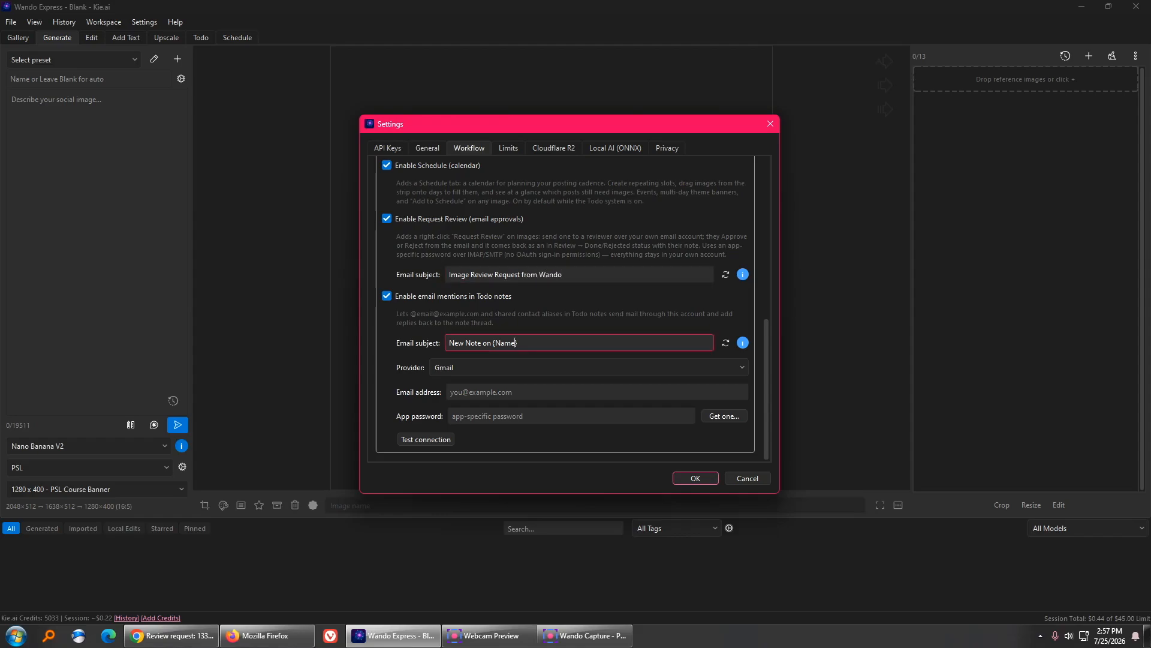
pyautogui.doubleClick(514, 343)
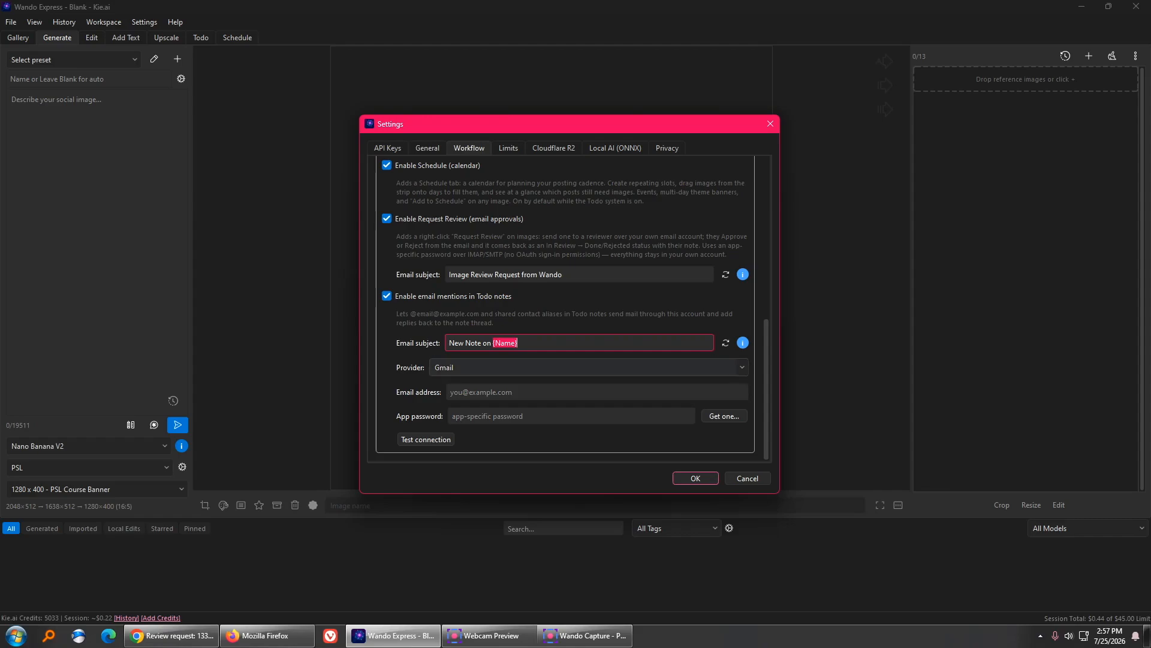
pyautogui.click(564, 274)
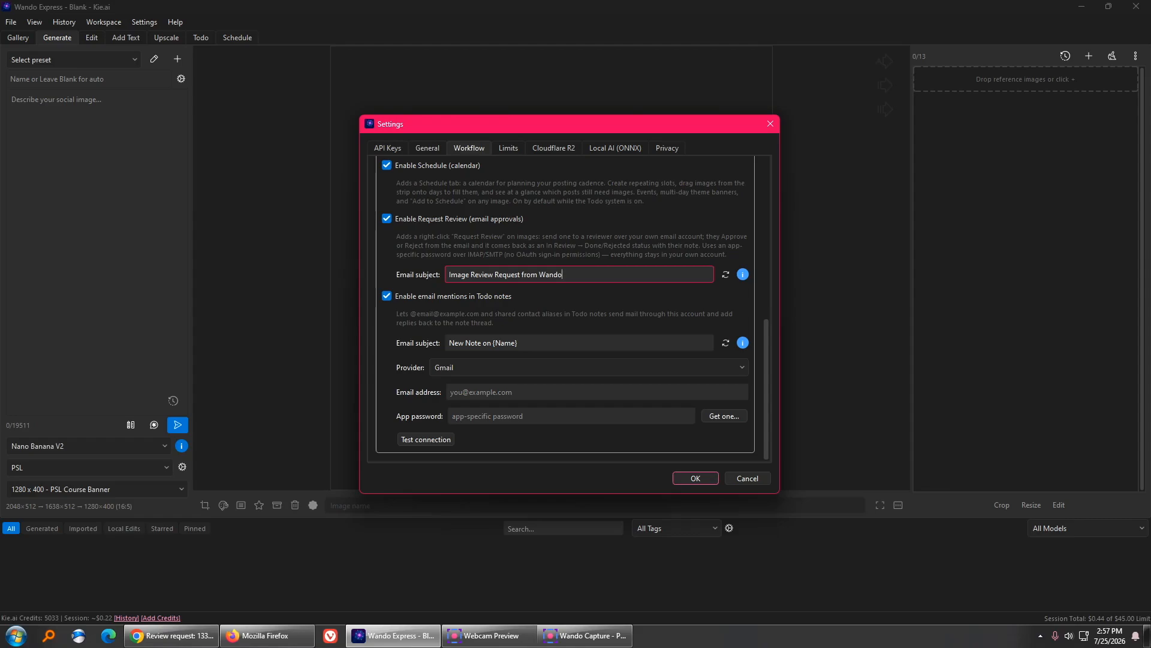
pyautogui.hotkey('ctrl', 'BackSpace')
pyautogui.hotkey('ctrl', 'BackSpace')
pyautogui.write('for {Name}')
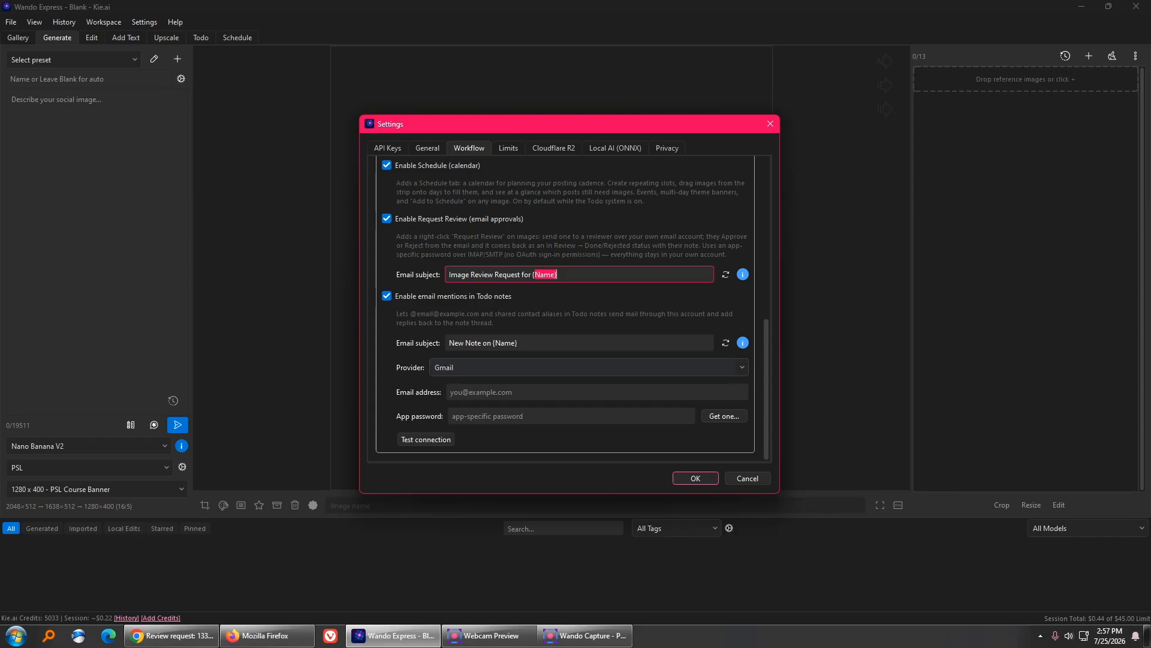
pyautogui.click(589, 367)
pyautogui.click(589, 367)
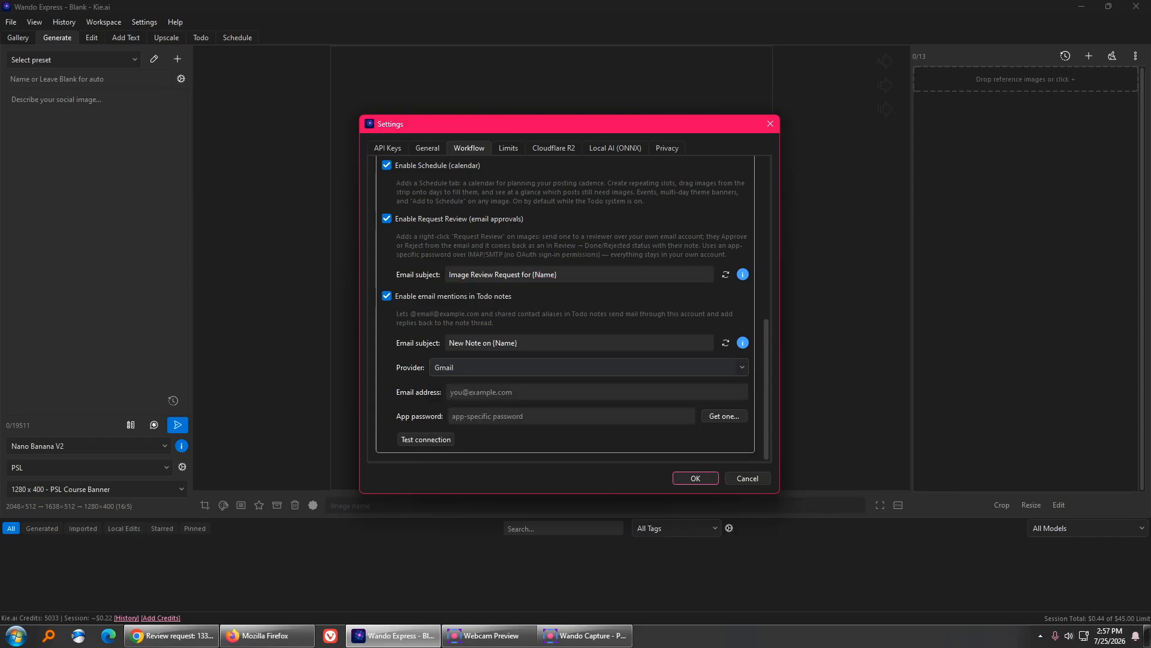
# - Enter the Gmail account's email address in the Email address field
pyautogui.click(597, 393)
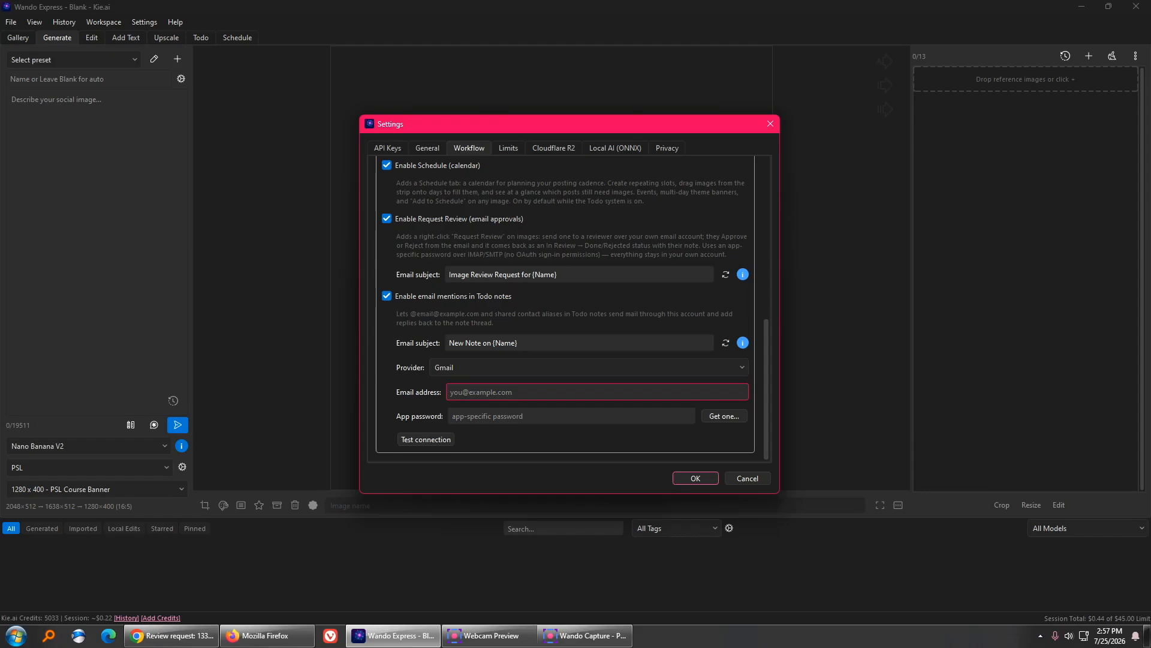
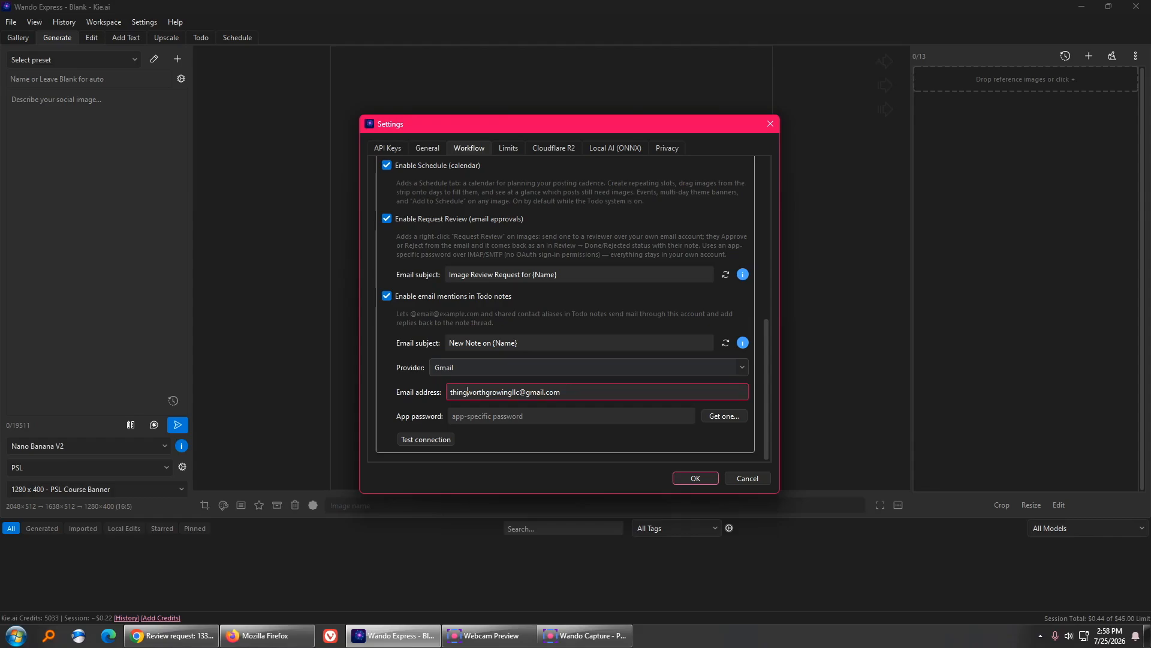
pyautogui.moveTo(467, 392); pyautogui.dragTo(563, 393)
# - Use Get one... to open Google's App passwords page in the browser
pyautogui.click(725, 417)
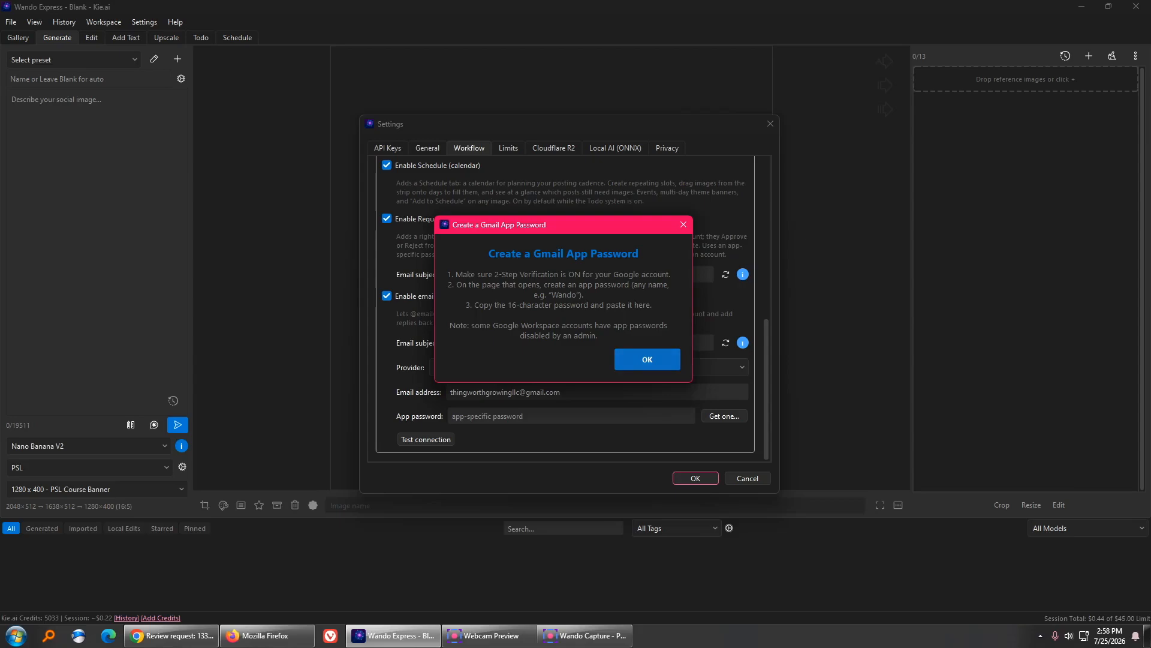
pyautogui.press('Return')
pyautogui.click(259, 13)
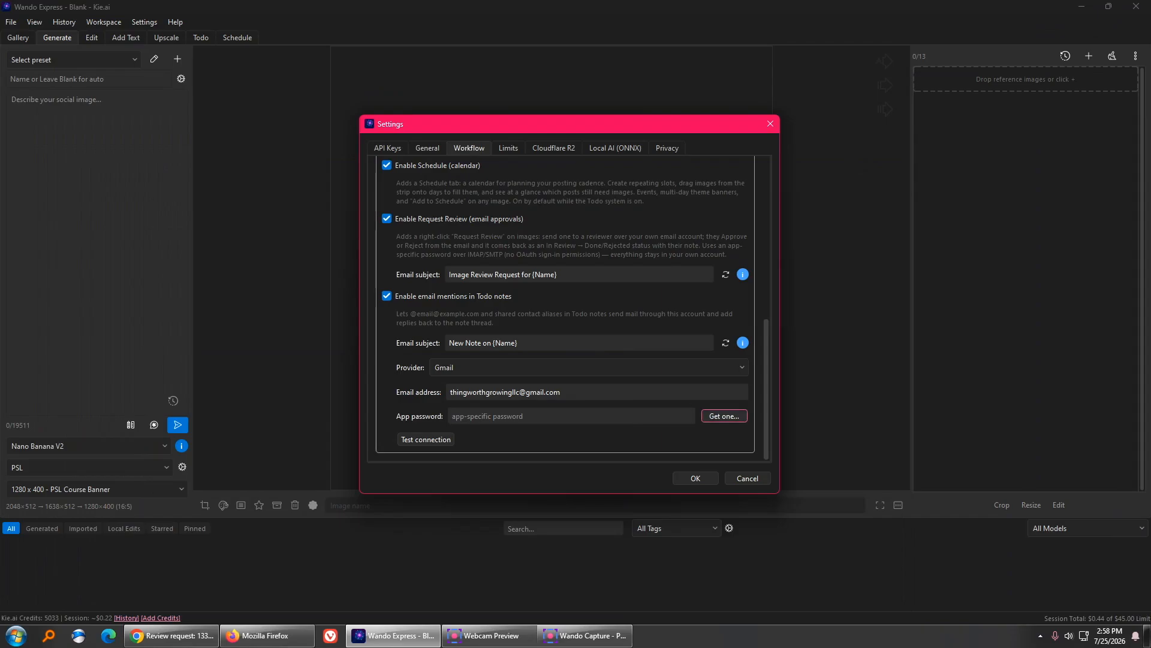
pyautogui.press('Return')
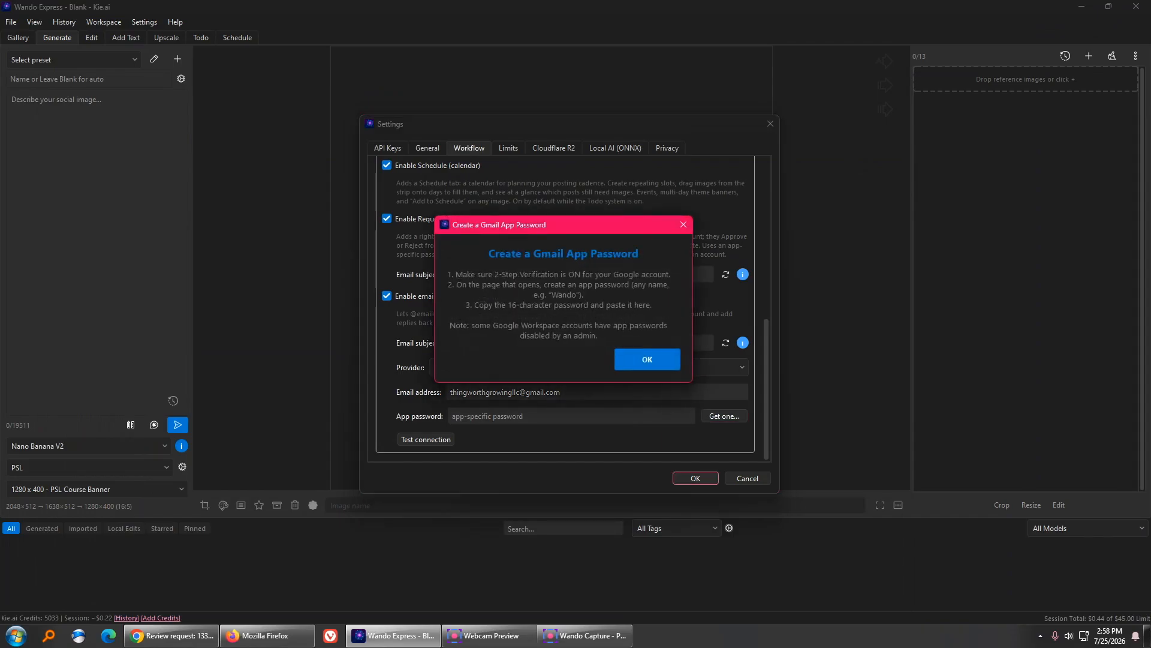
pyautogui.press('Return')
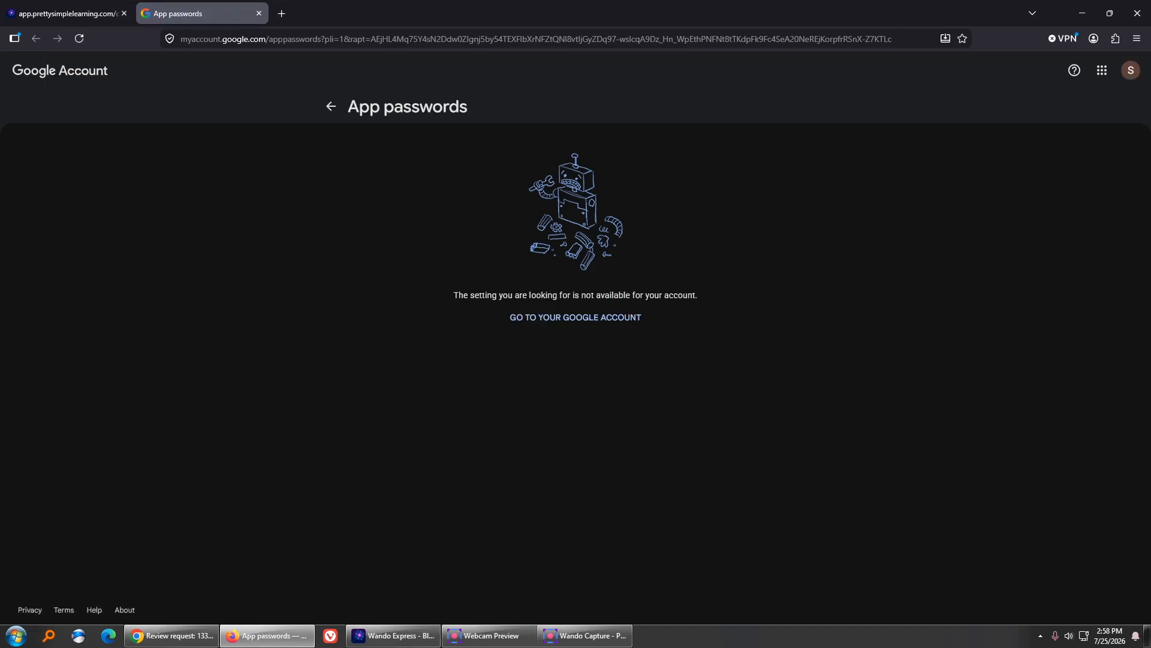
# - Create a Google app password named 'Wando' and copy the generated password
pyautogui.click(171, 635)
pyautogui.click(210, 12)
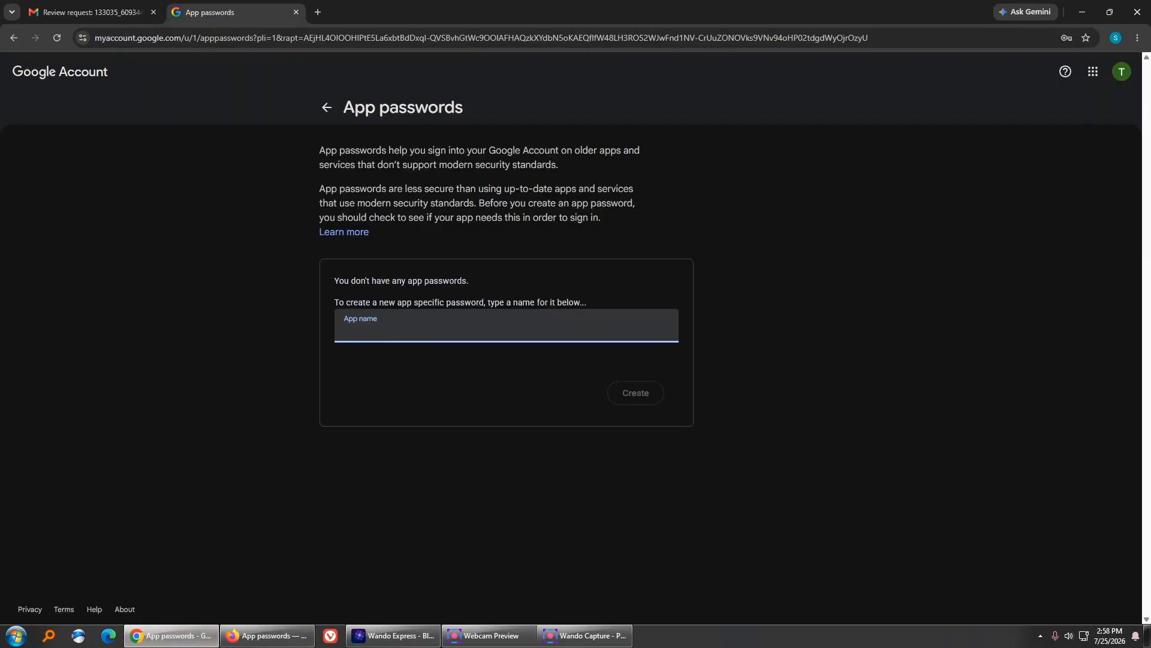
pyautogui.click(507, 326)
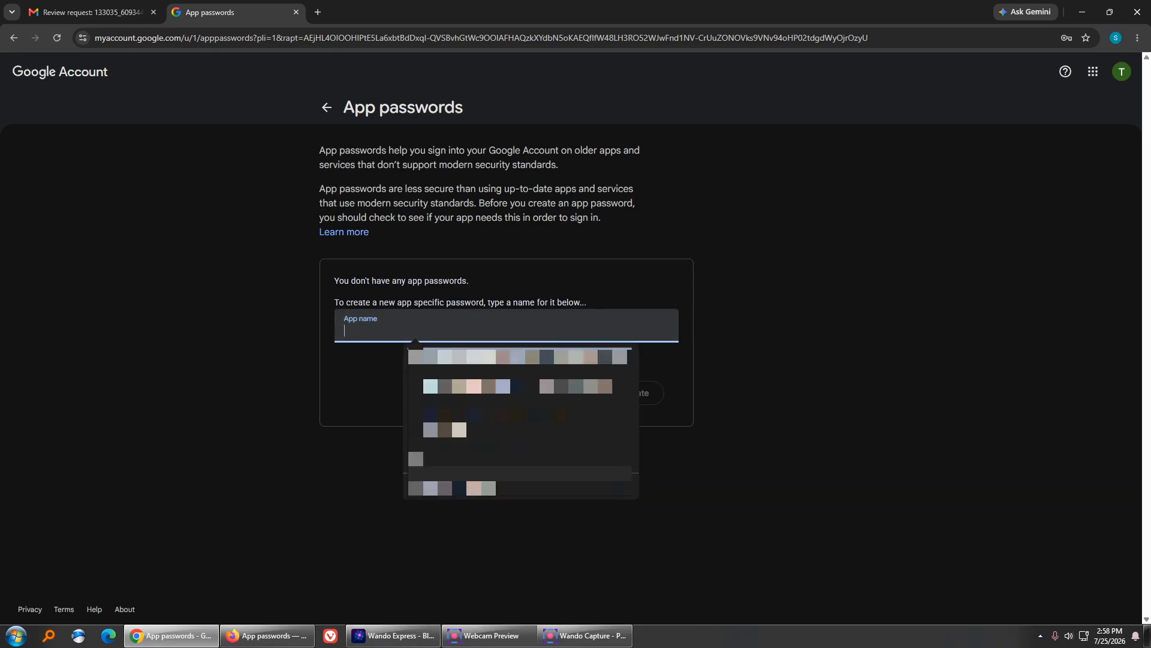
pyautogui.click(744, 360)
pyautogui.click(506, 327)
pyautogui.write('Wando')
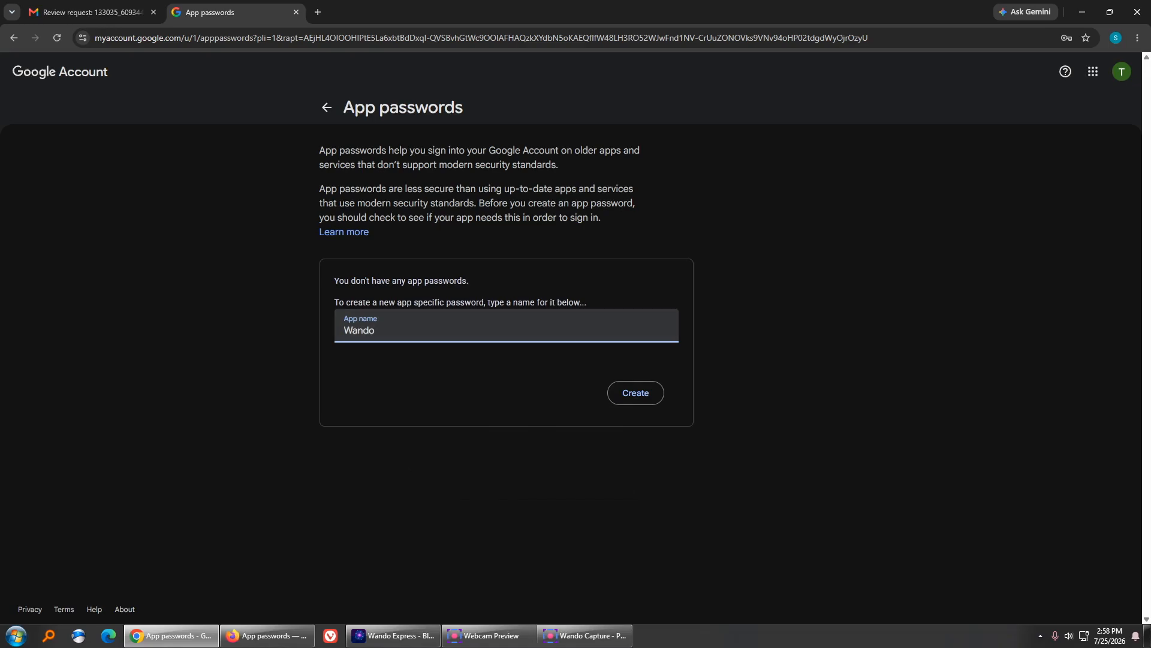
pyautogui.click(636, 393)
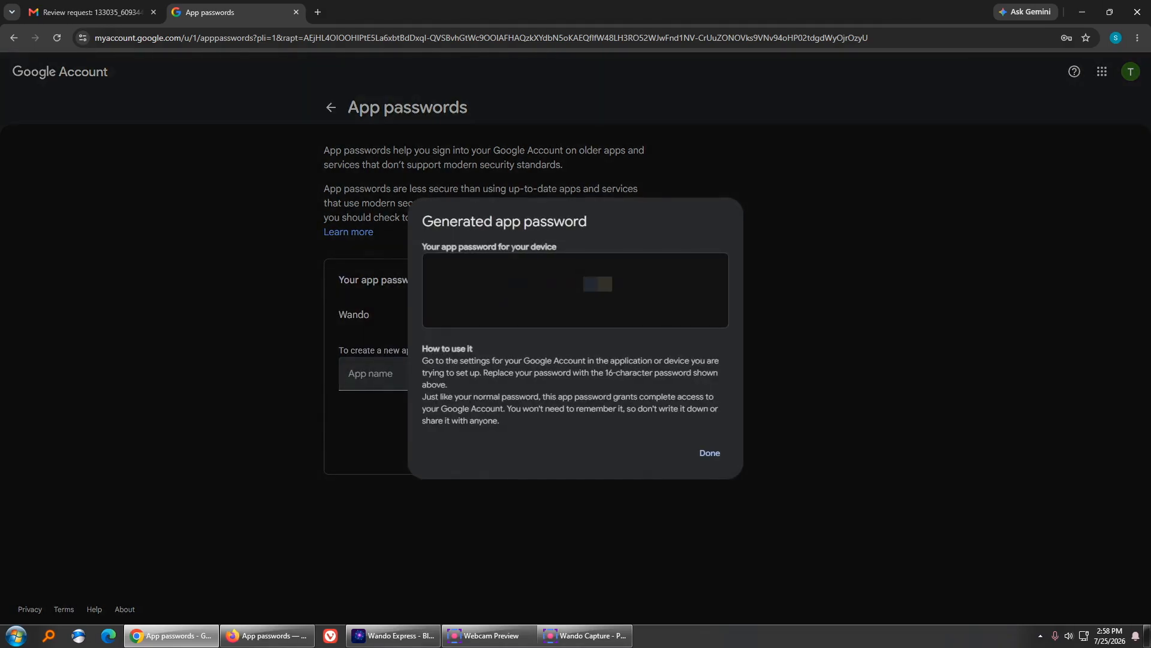
pyautogui.tripleClick(598, 284)
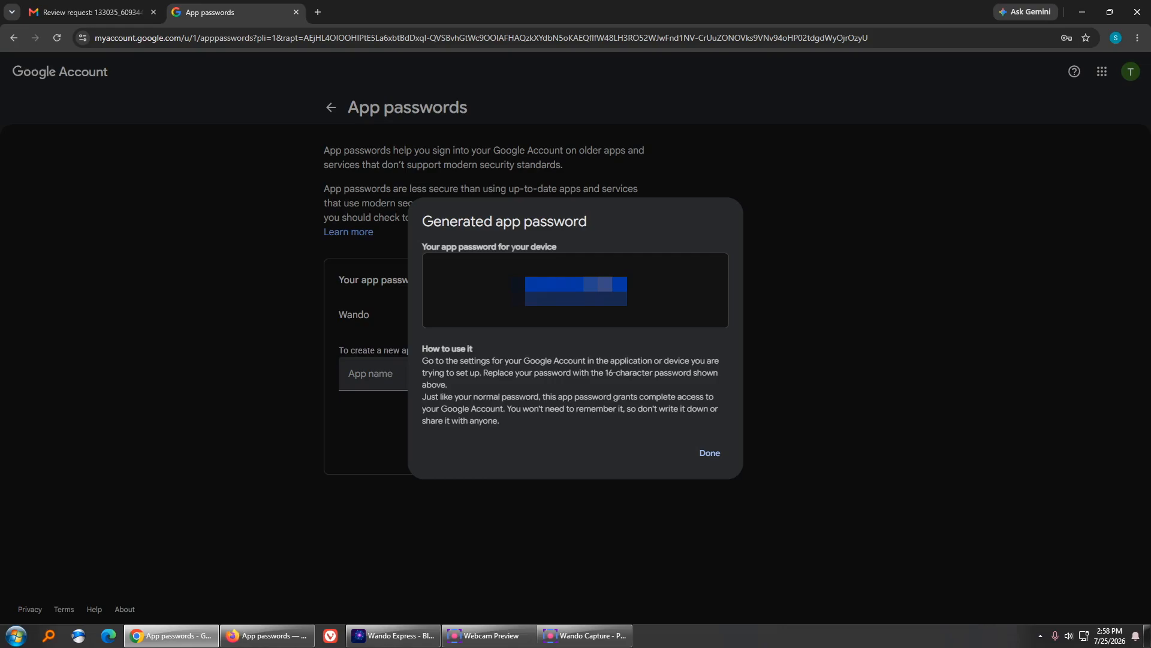
pyautogui.click(710, 453)
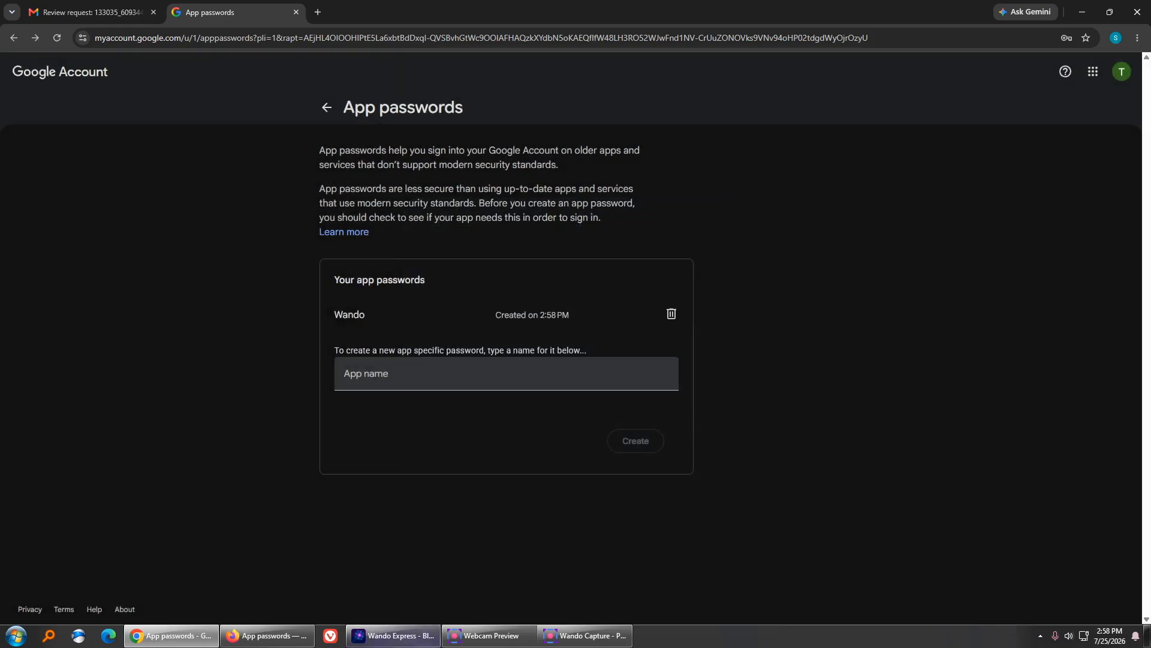
# - Paste the copied password into Wando Express's App password field
pyautogui.click(419, 640)
pyautogui.click(540, 416)
pyautogui.hotkey('ctrl', 'v')
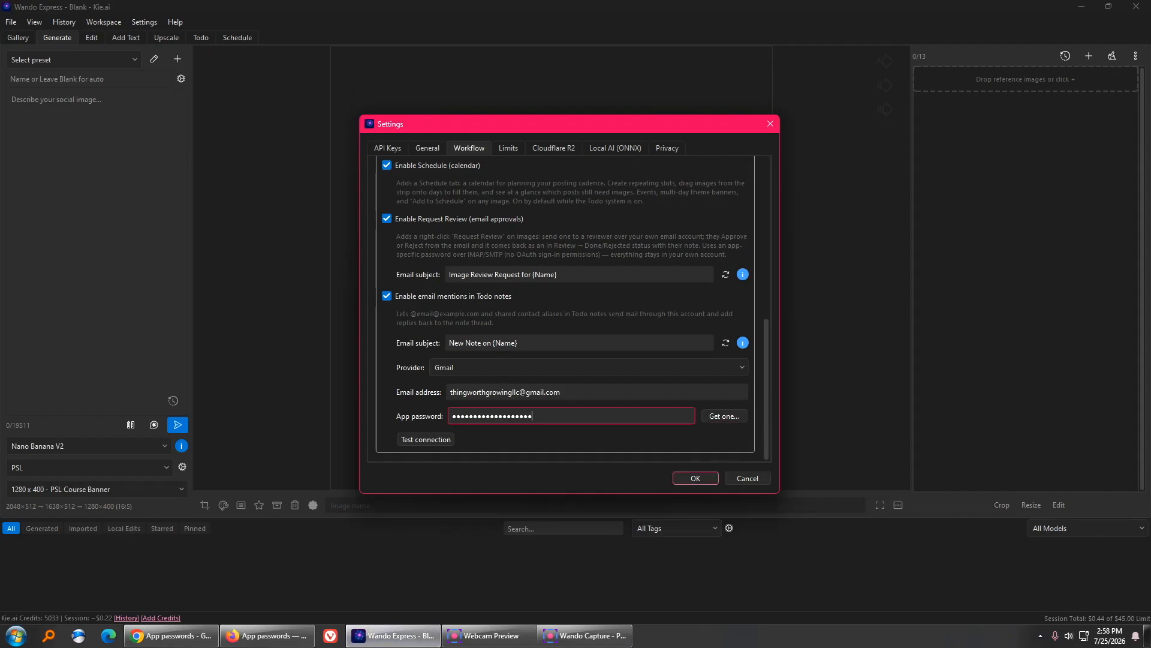
# - Run a successful Gmail connection test, then save and close Settings
pyautogui.click(426, 439)
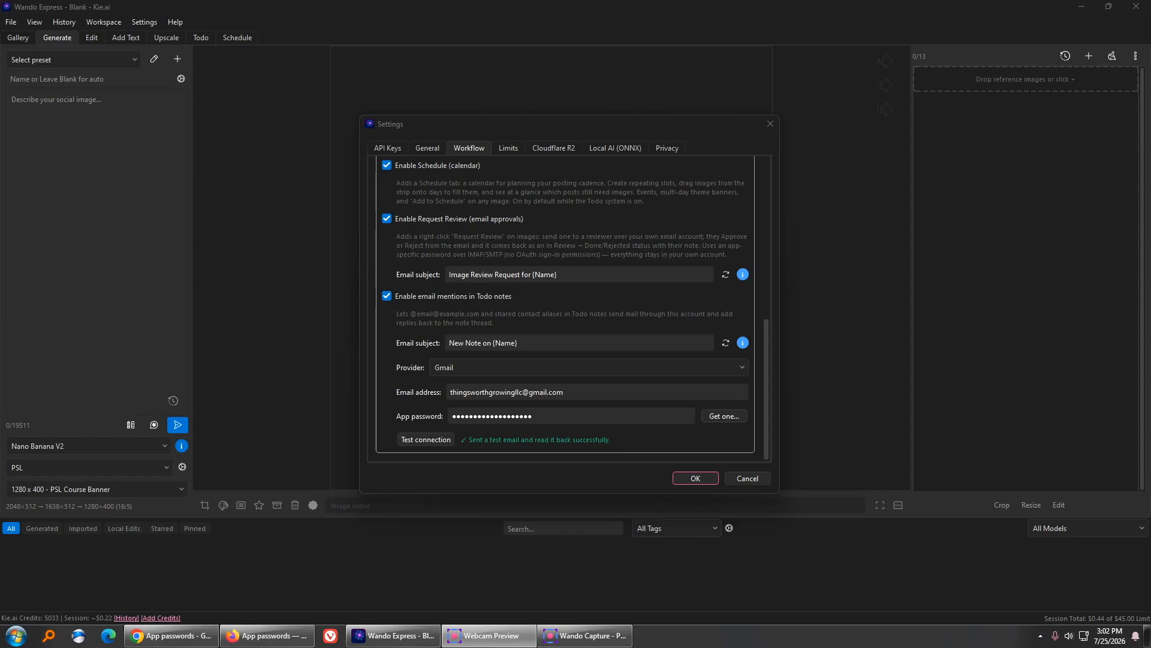
pyautogui.click(696, 478)
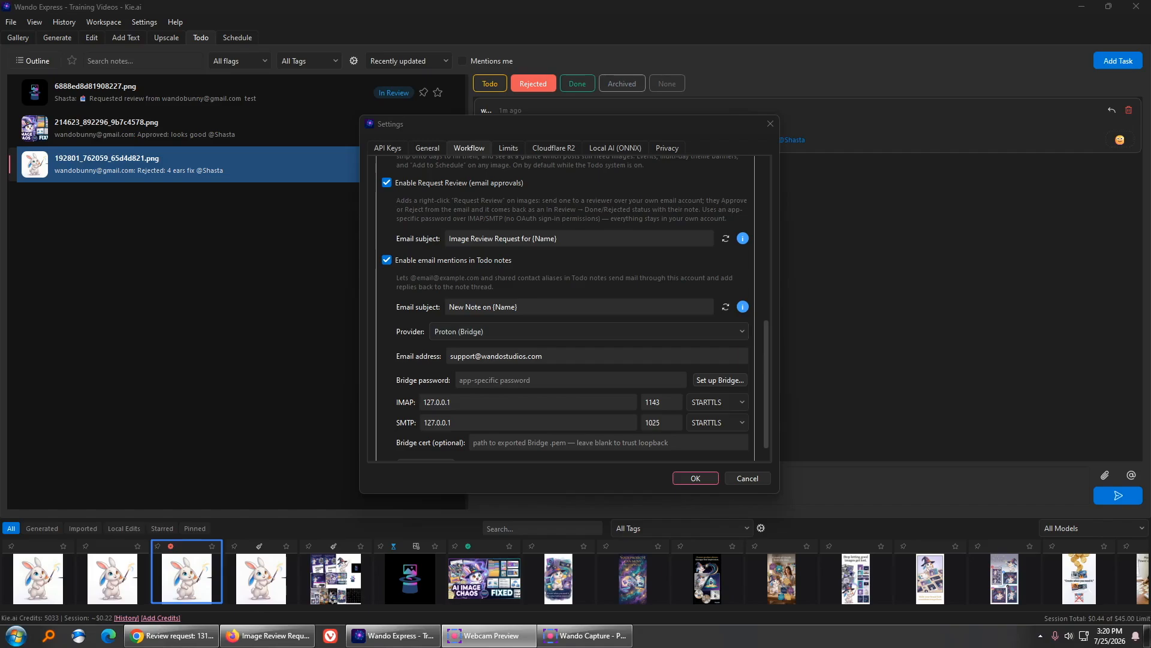
# - Read the Proton Mail Bridge setup instructions and open proton.me/mail/bridge
pyautogui.click(495, 356)
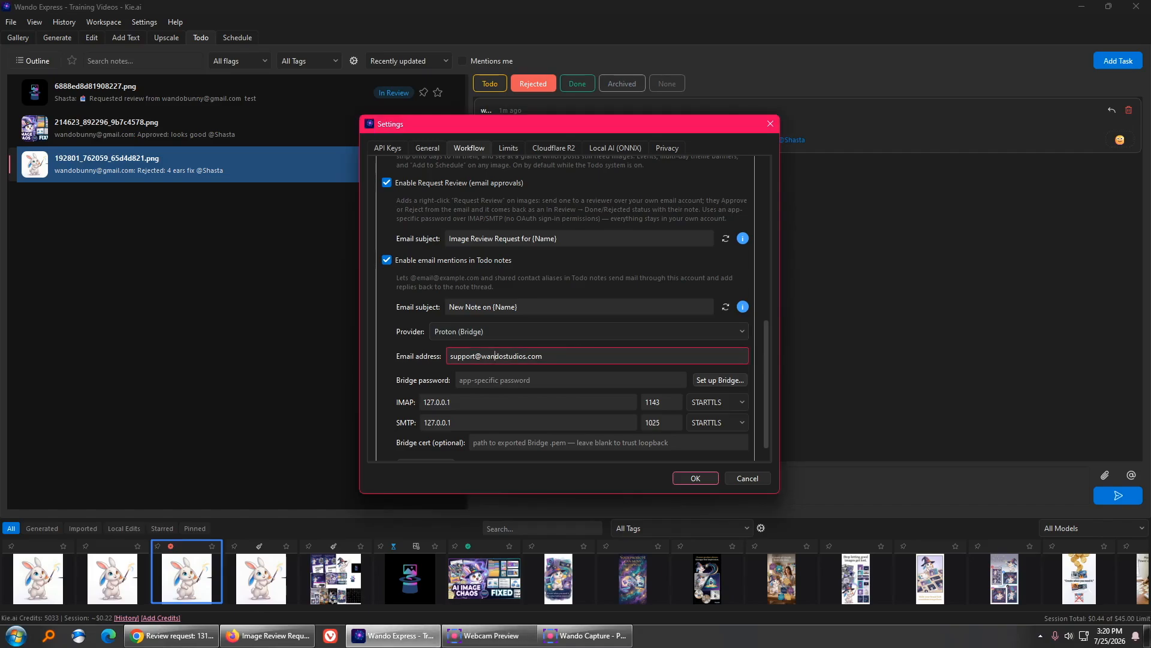
pyautogui.click(720, 379)
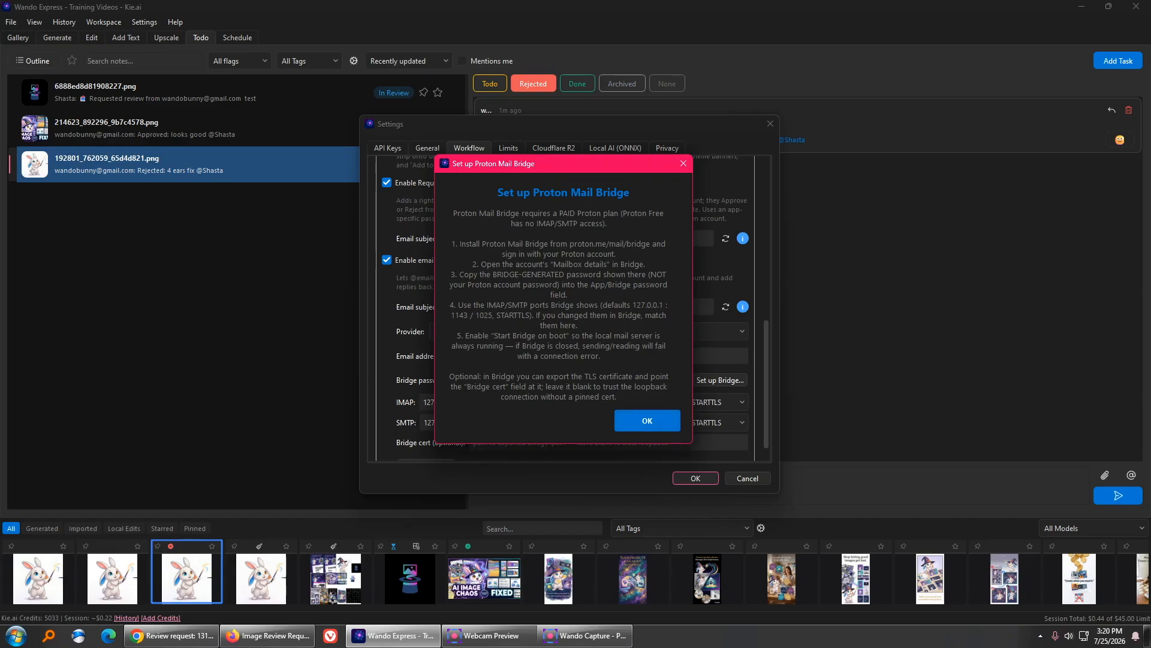
pyautogui.click(647, 420)
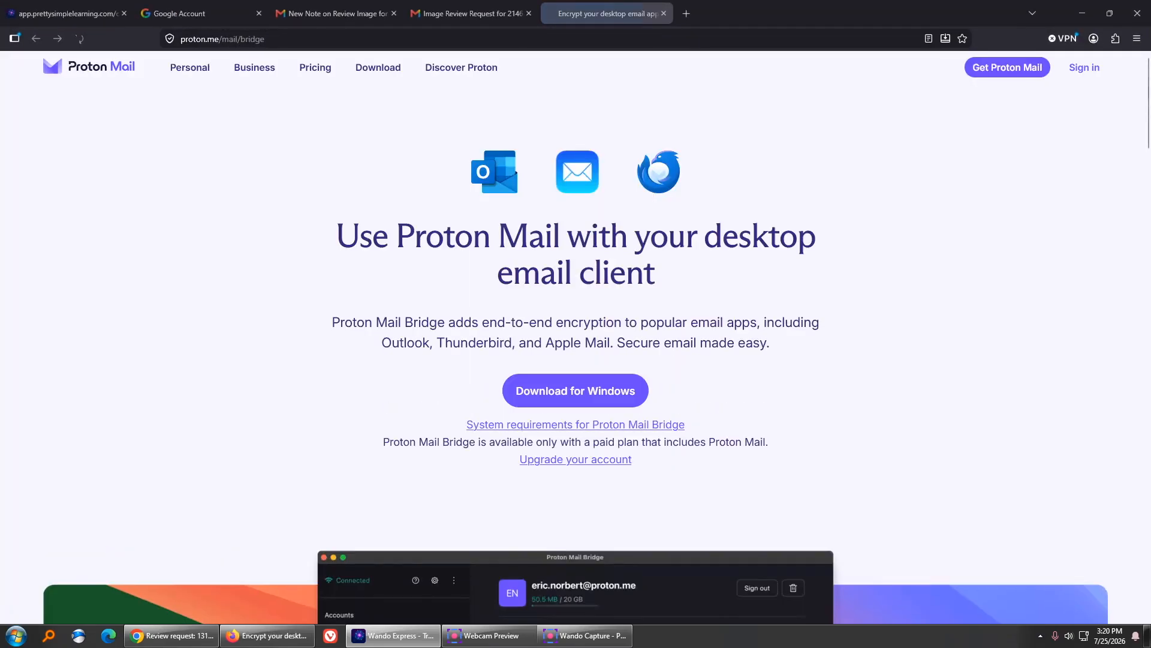
# - Download Bridge-Installer.exe for Windows and show it in the Downloads folder
pyautogui.click(576, 390)
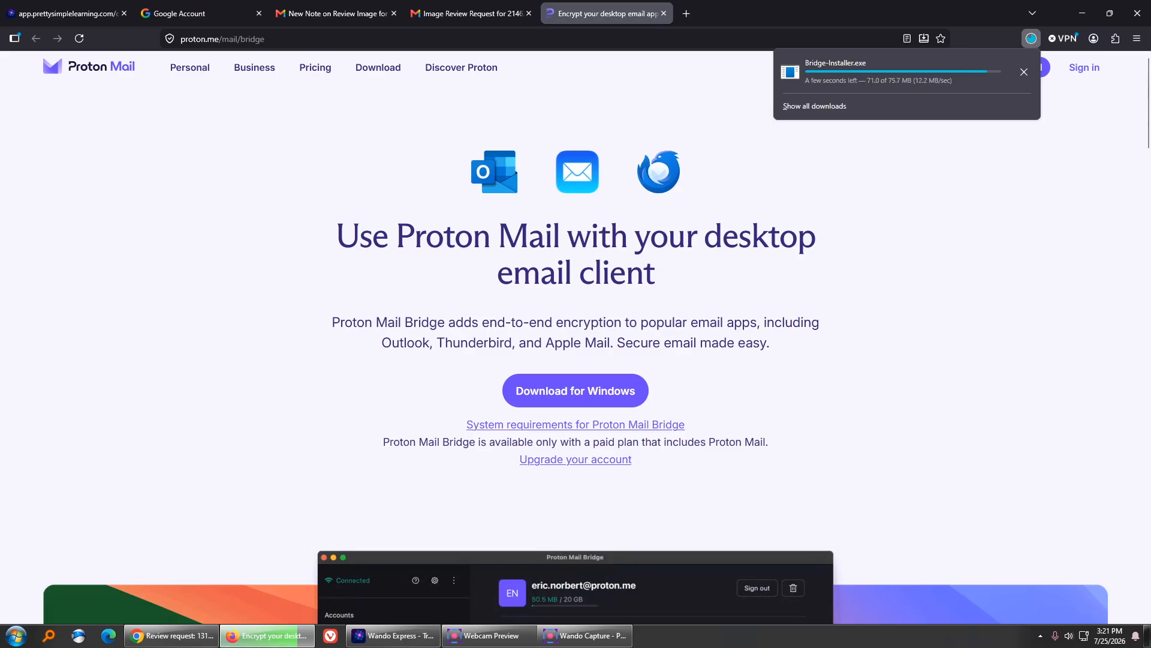
pyautogui.click(1024, 68)
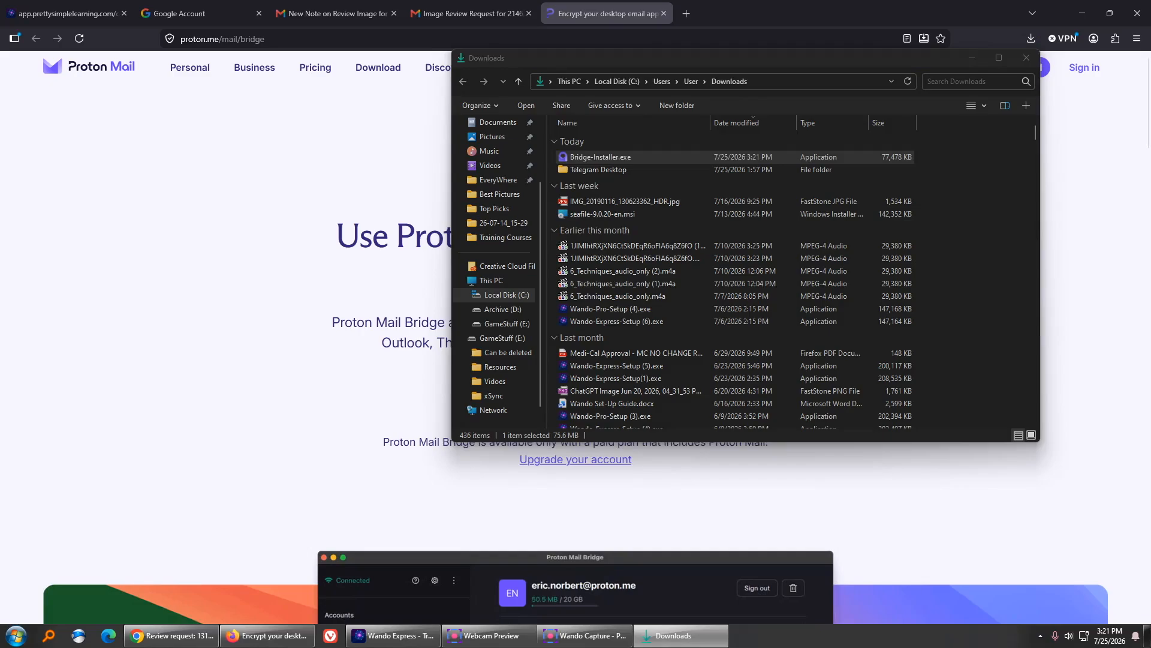
# - Install Proton Mail Bridge from Bridge-Installer.exe with default folder and shortcut options
pyautogui.doubleClick(601, 157)
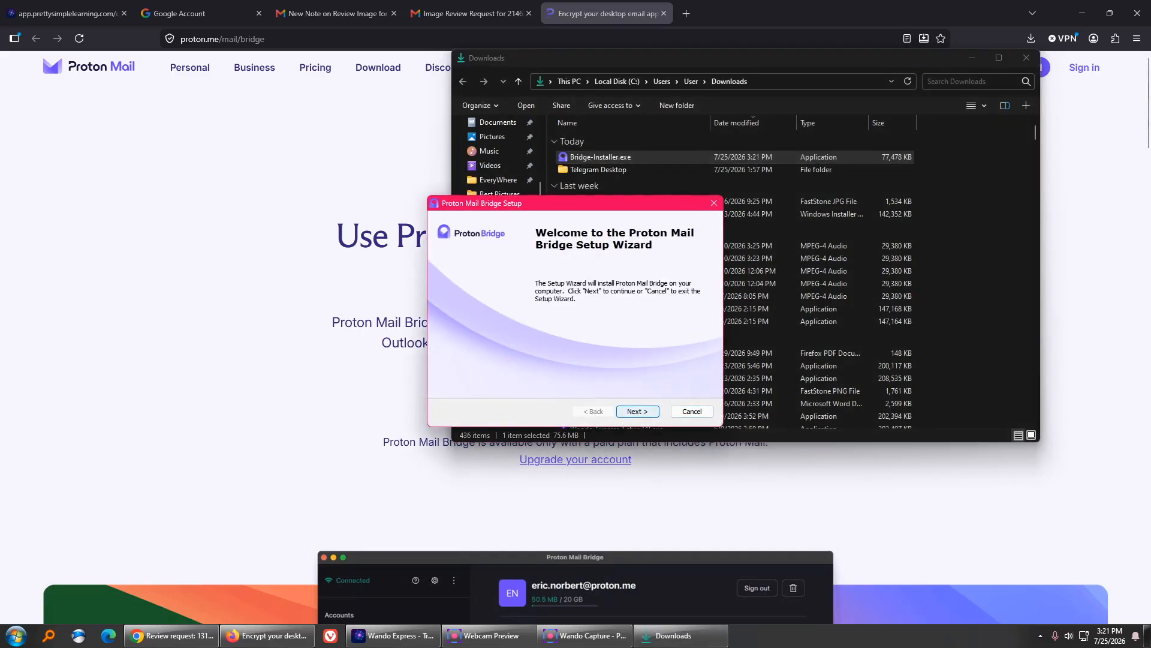
pyautogui.click(1027, 58)
pyautogui.click(638, 412)
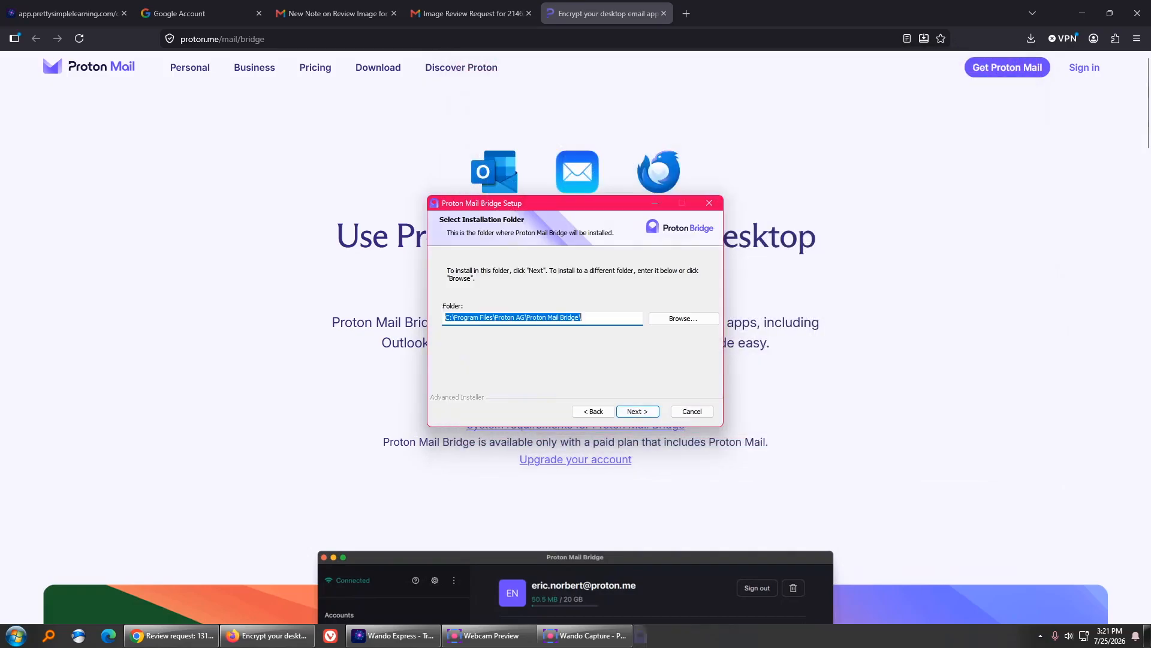
pyautogui.click(637, 412)
pyautogui.click(638, 412)
pyautogui.click(640, 411)
pyautogui.click(638, 411)
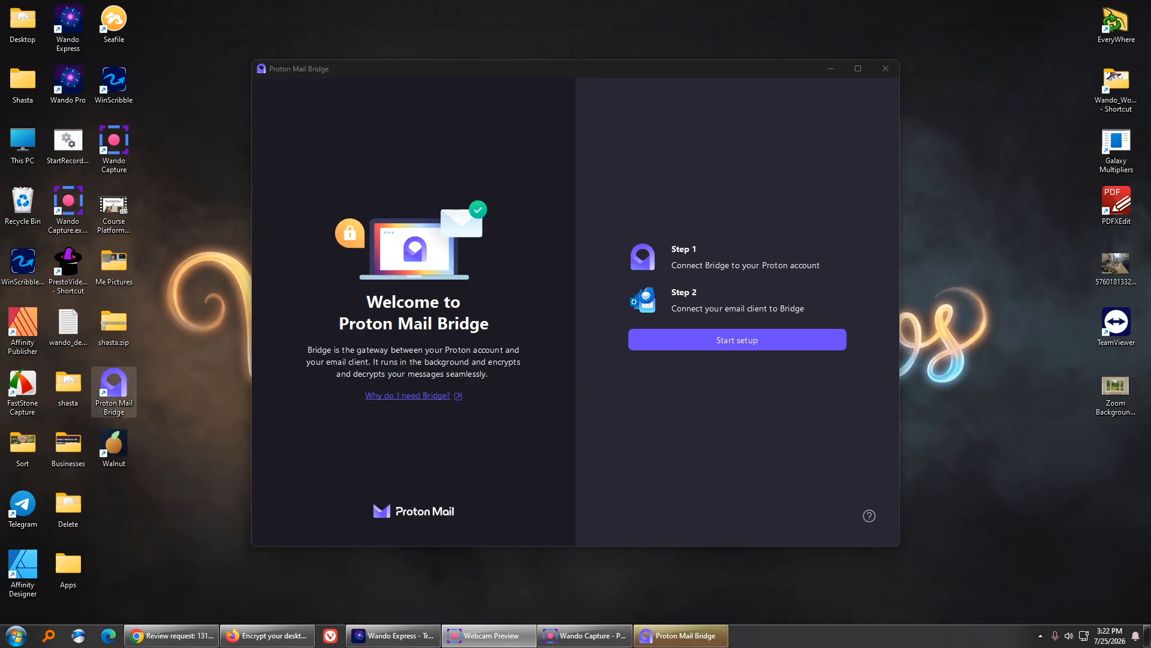
# - Connect Bridge to the Proton account, defer email client setup, and close Bridge
pyautogui.click(737, 340)
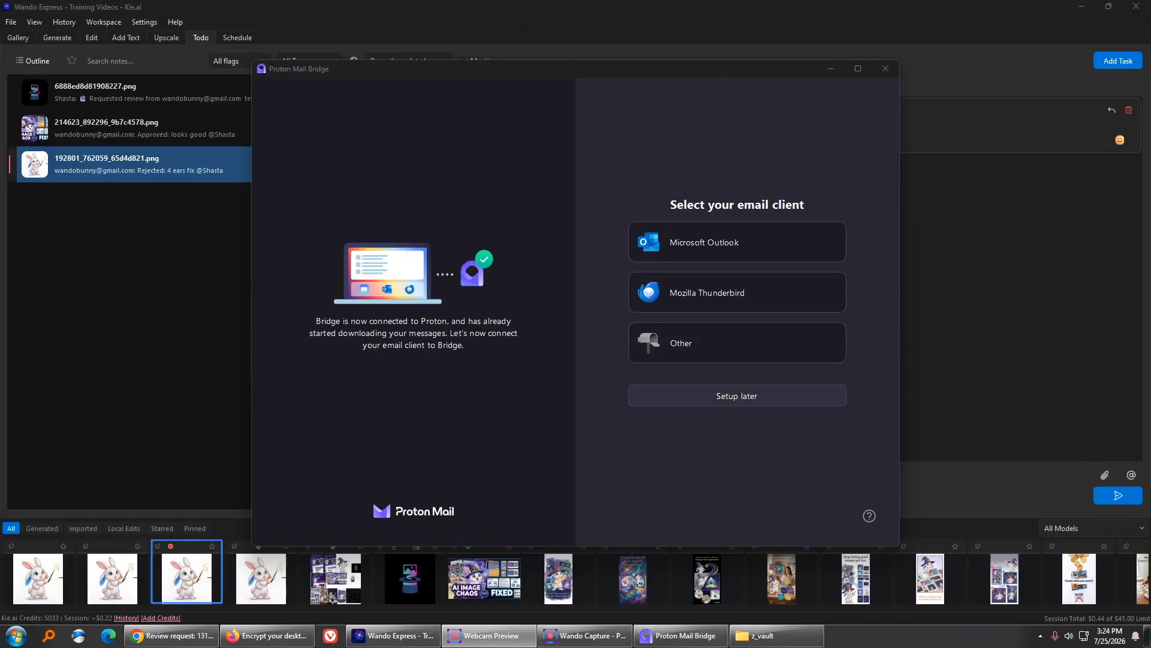
pyautogui.click(737, 395)
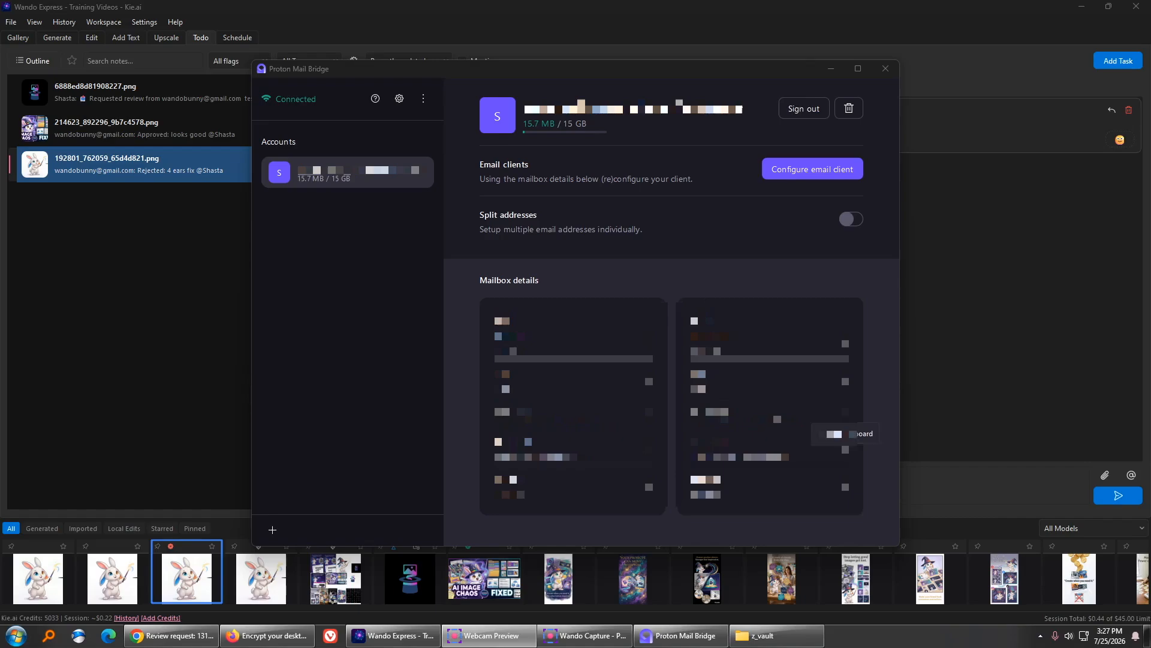
pyautogui.click(886, 68)
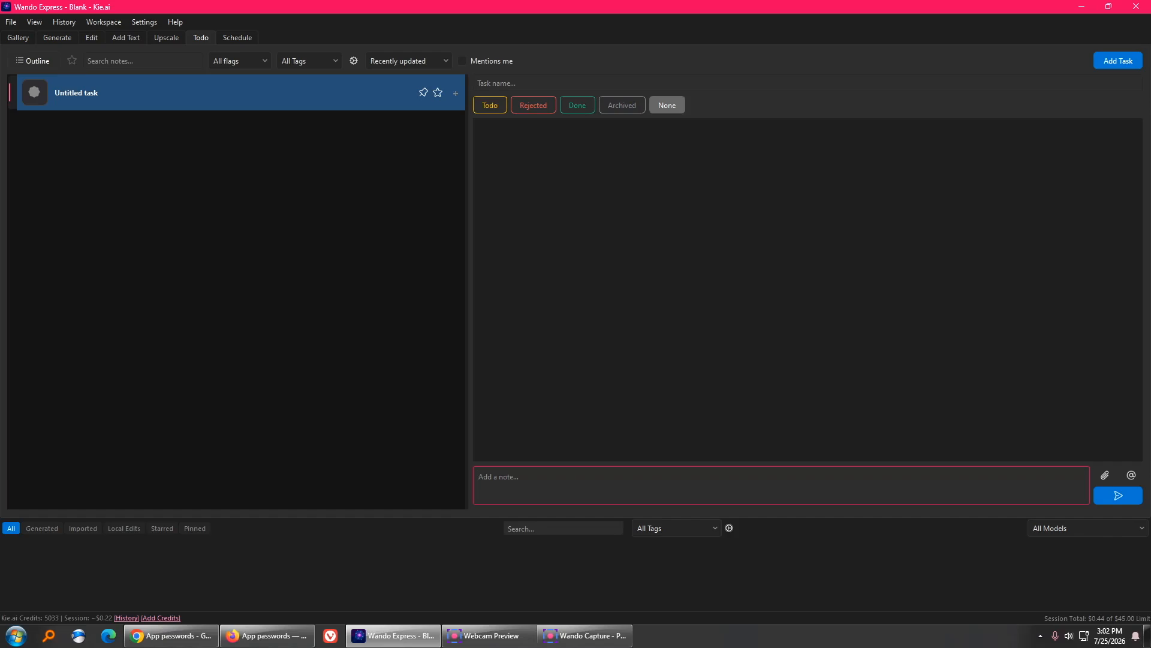
# - Add the task 'Review Image for next week' with a note @-mentioning the reviewer's e-mail address
pyautogui.click(1119, 60)
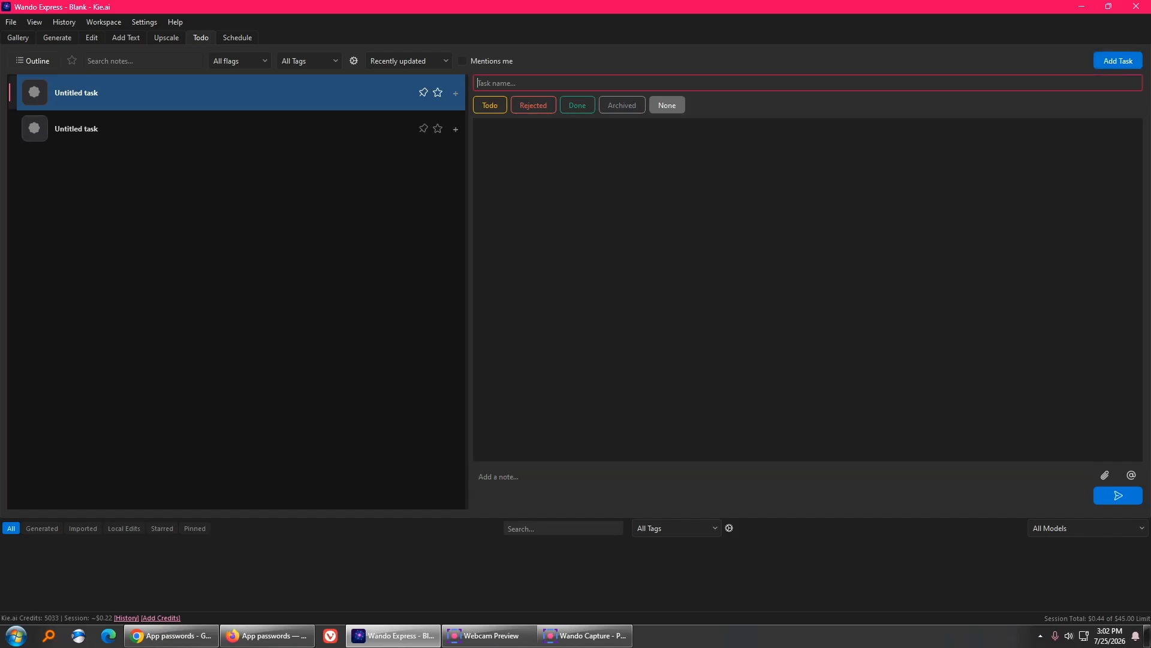
pyautogui.write('REview Image f')
pyautogui.write('or next we')
pyautogui.write('dn')
pyautogui.press('BackSpace')
pyautogui.press('BackSpace')
pyautogui.press('BackSpace')
pyautogui.write('week')
pyautogui.click(485, 82)
pyautogui.press('BackSpace')
pyautogui.write('e')
pyautogui.press('Return')
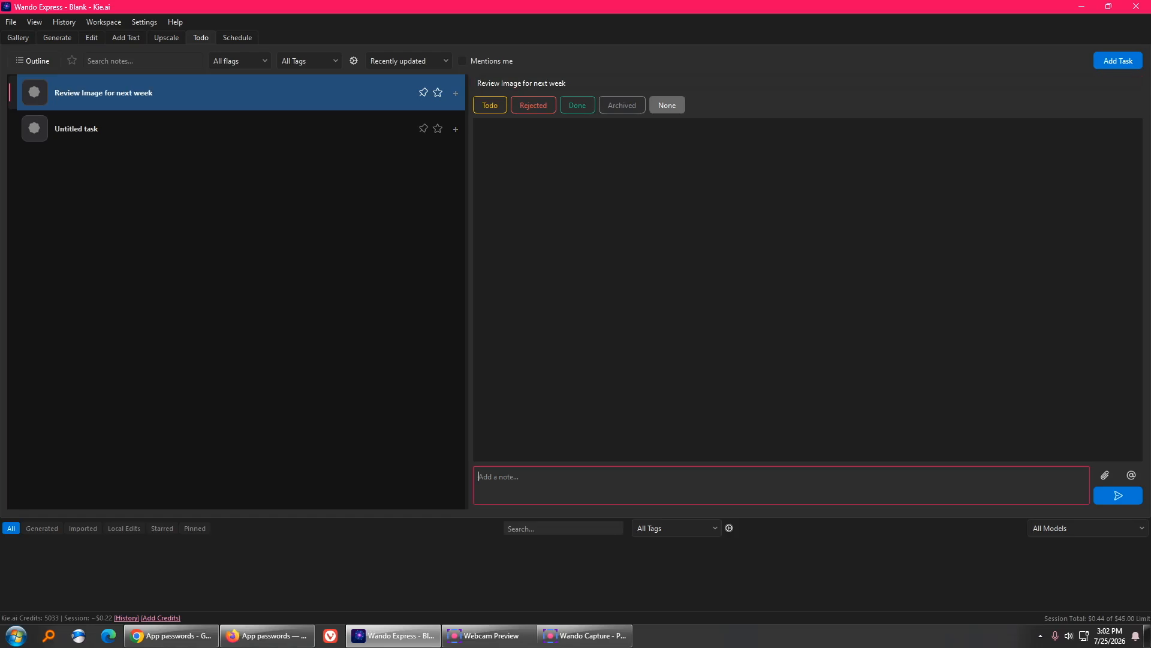
pyautogui.write('@')
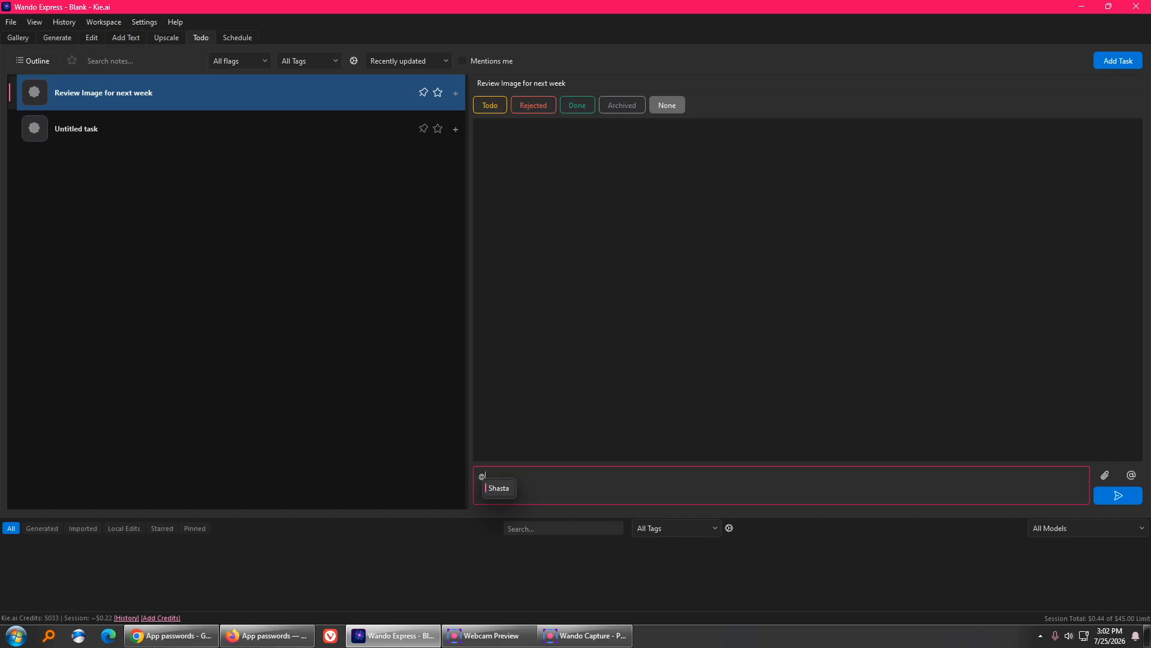
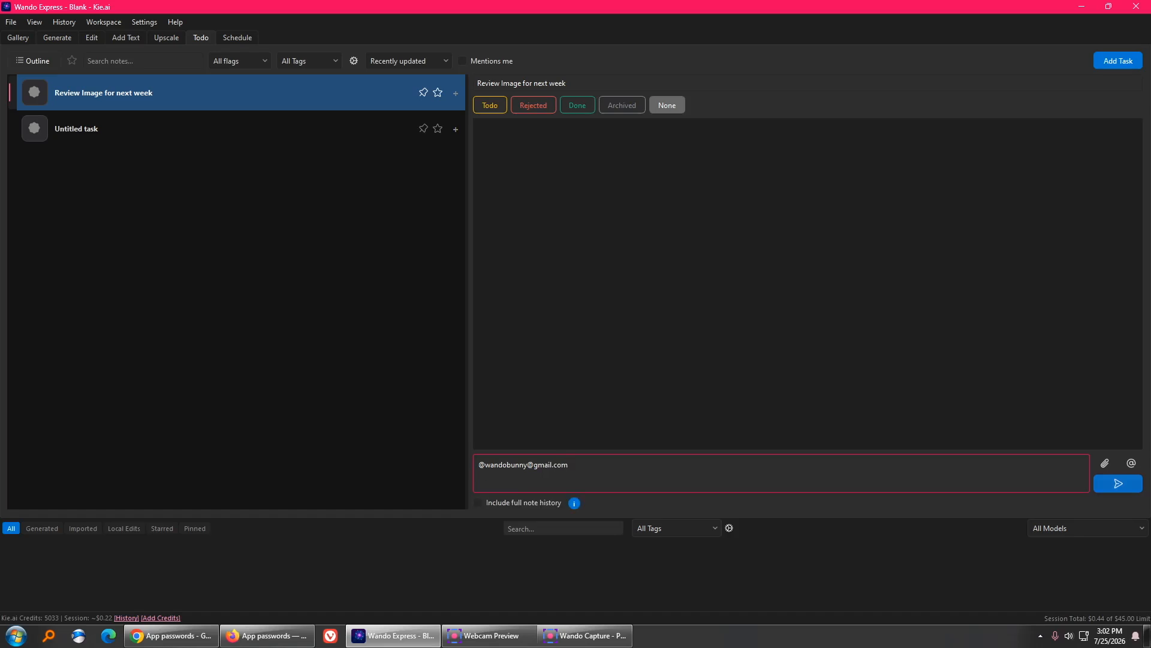
# - Attach Nano_Banana_Pro_26-05-26_045352.png from the computer to the note and post it
pyautogui.click(1105, 463)
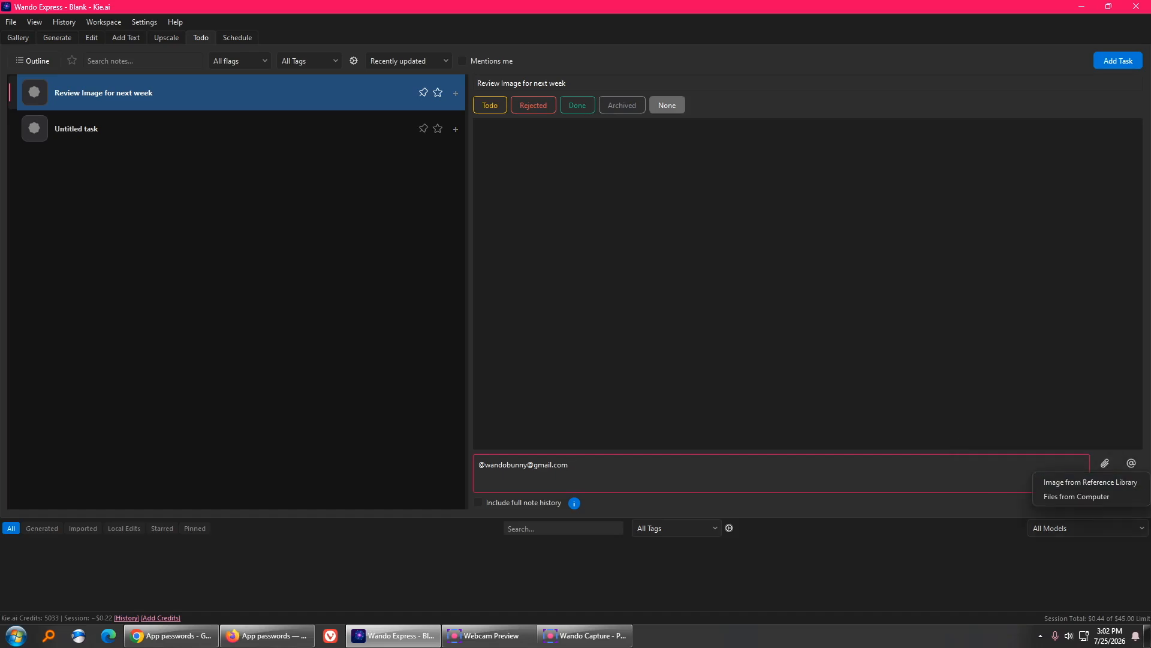
pyautogui.press('Escape')
pyautogui.click(1105, 463)
pyautogui.click(1076, 496)
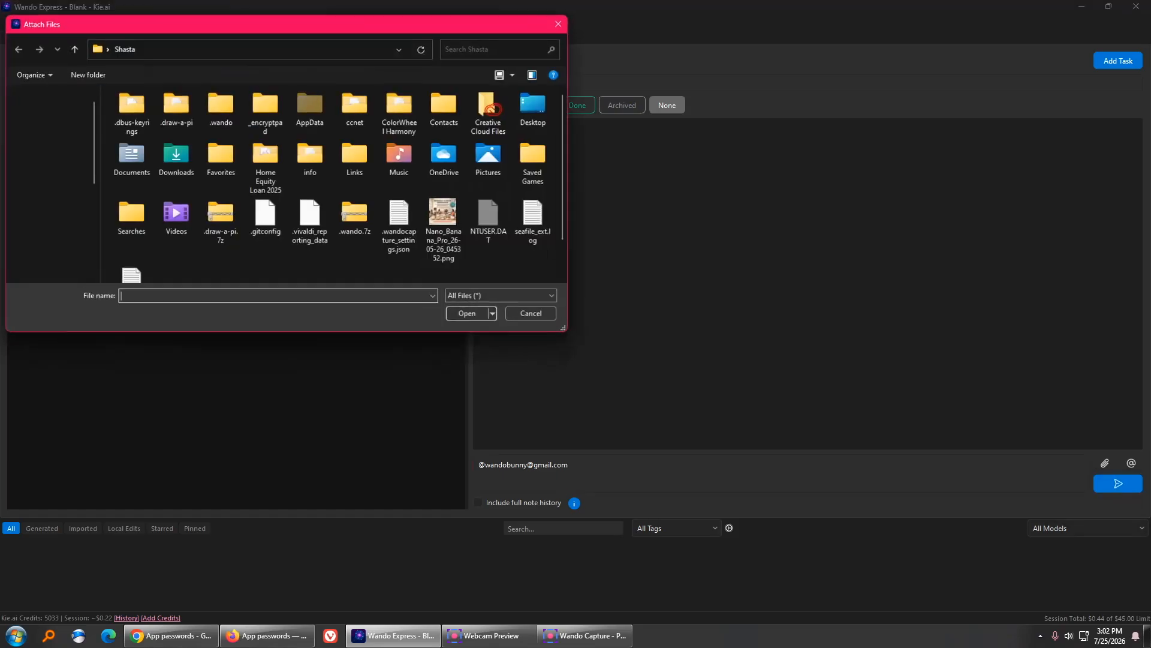
pyautogui.scroll(-1, 445, 216)
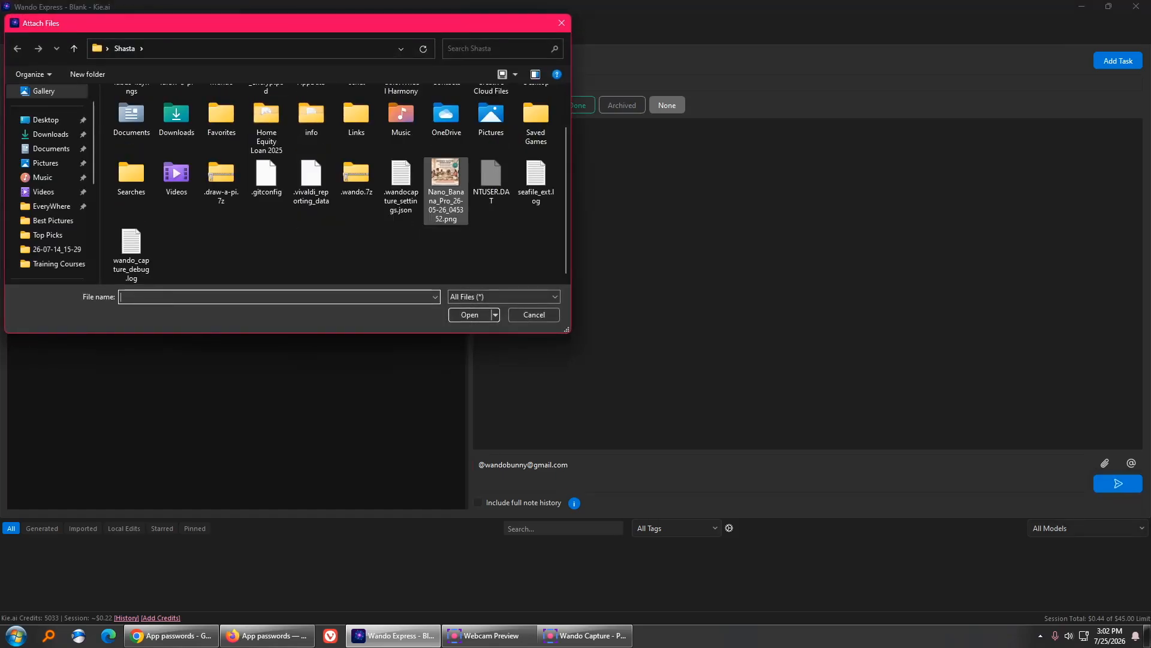
pyautogui.click(446, 177)
pyautogui.doubleClick(446, 180)
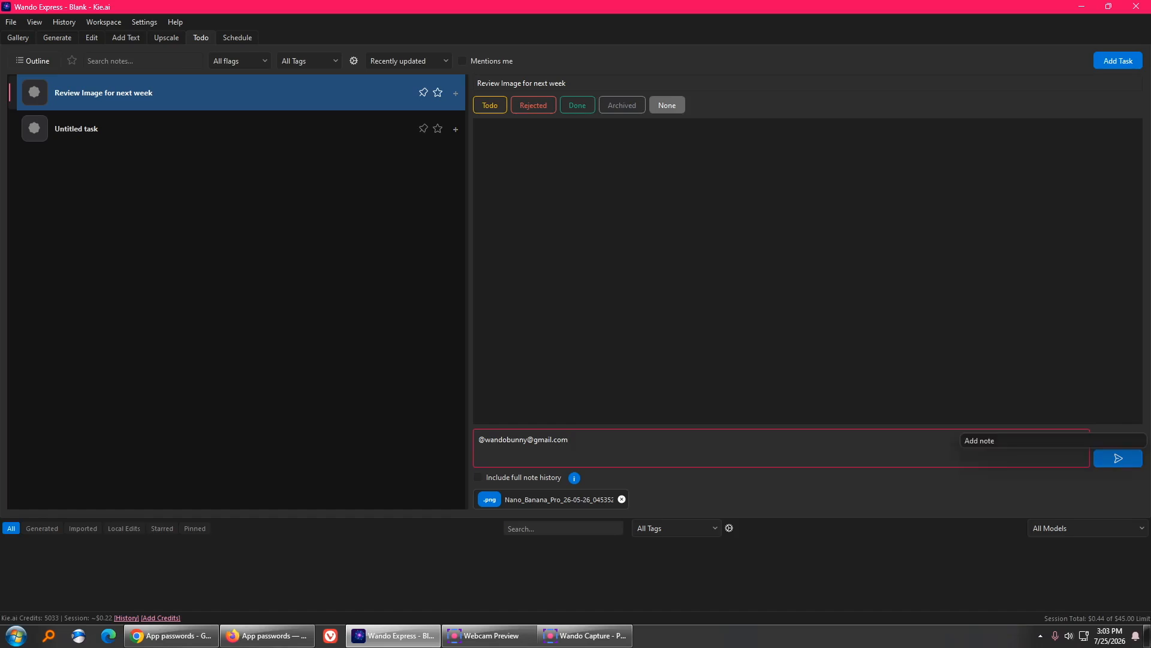
pyautogui.click(1119, 458)
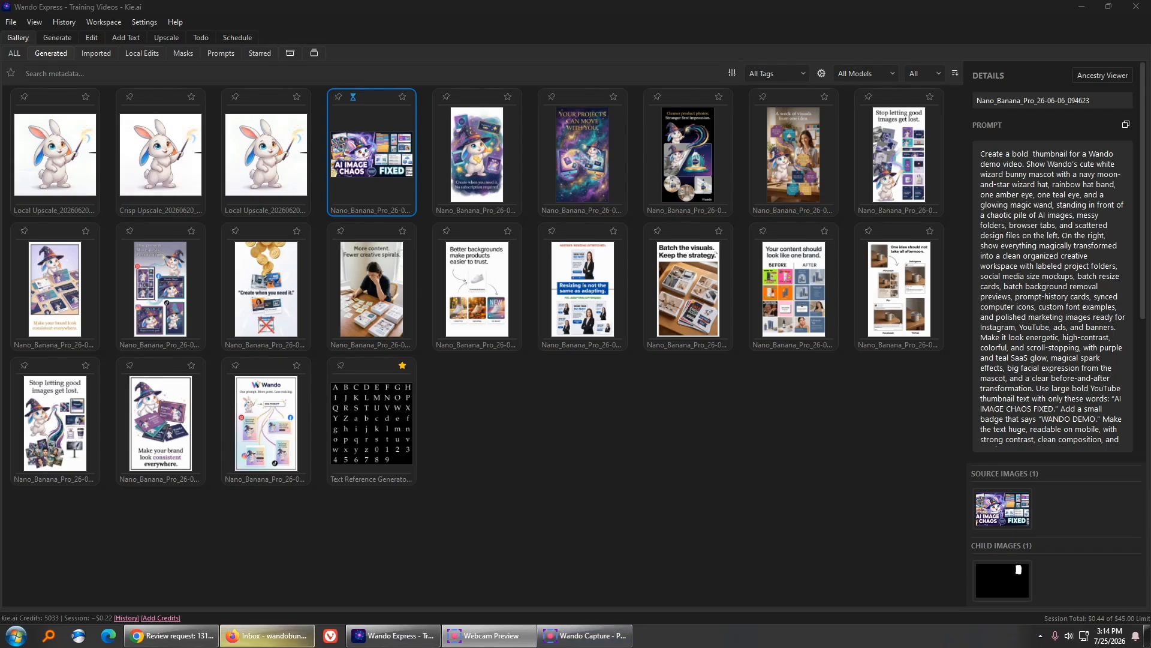
# - Bring up Gmail and open the tab showing the newly emailed note
pyautogui.moveTo(267, 636)
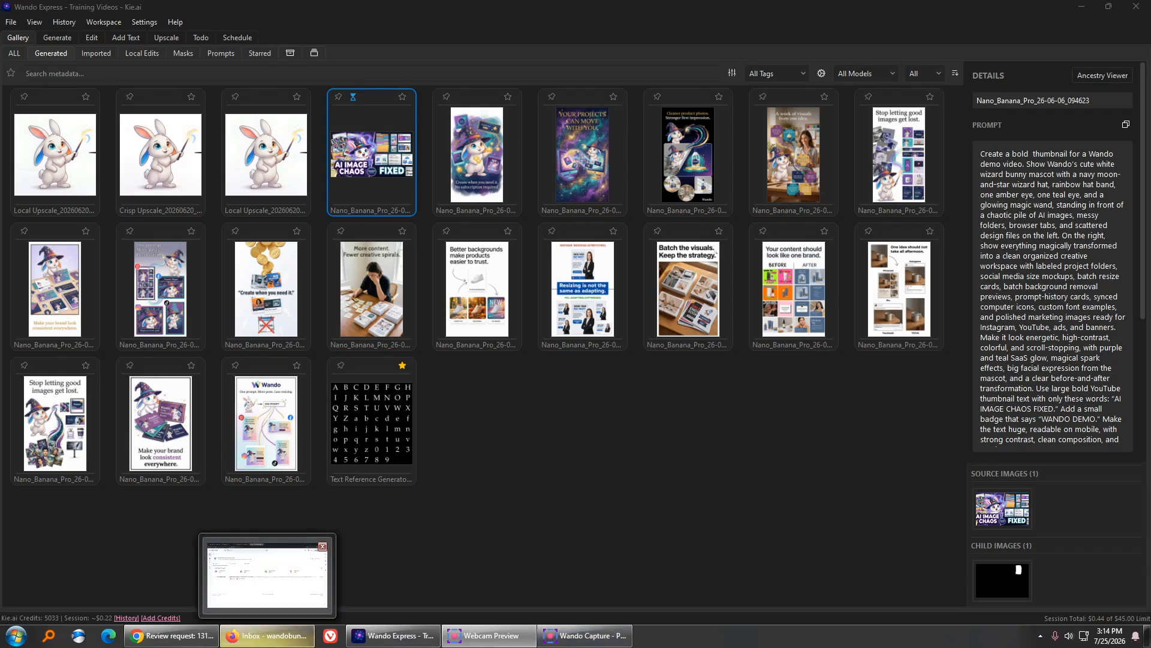
pyautogui.click(267, 636)
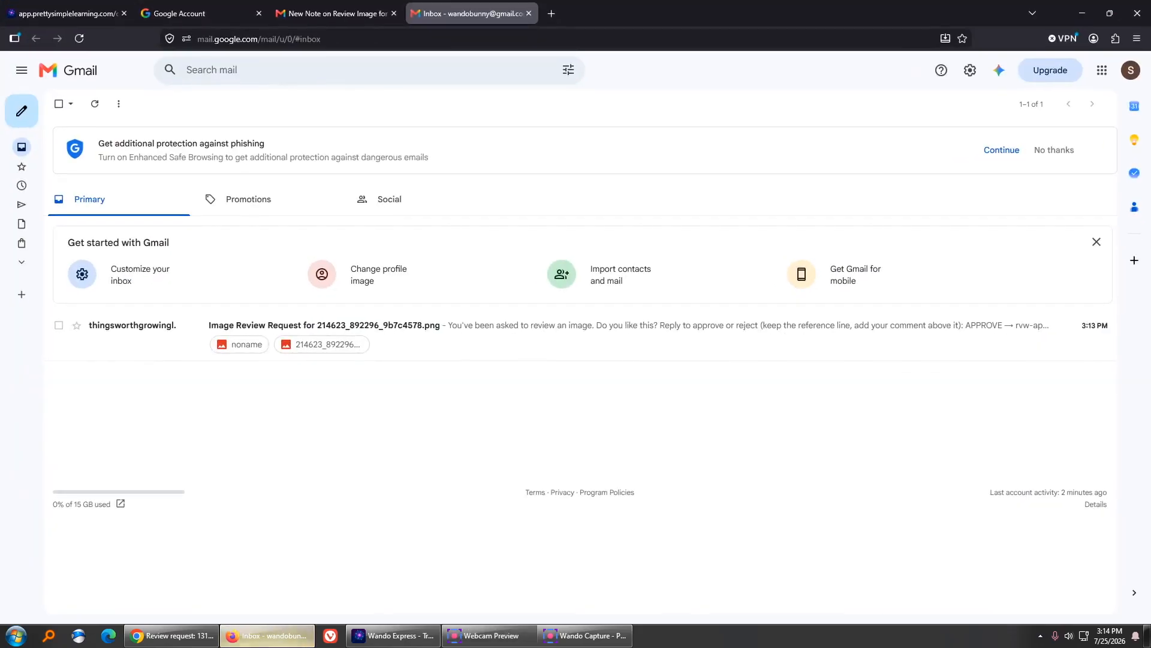
pyautogui.click(336, 13)
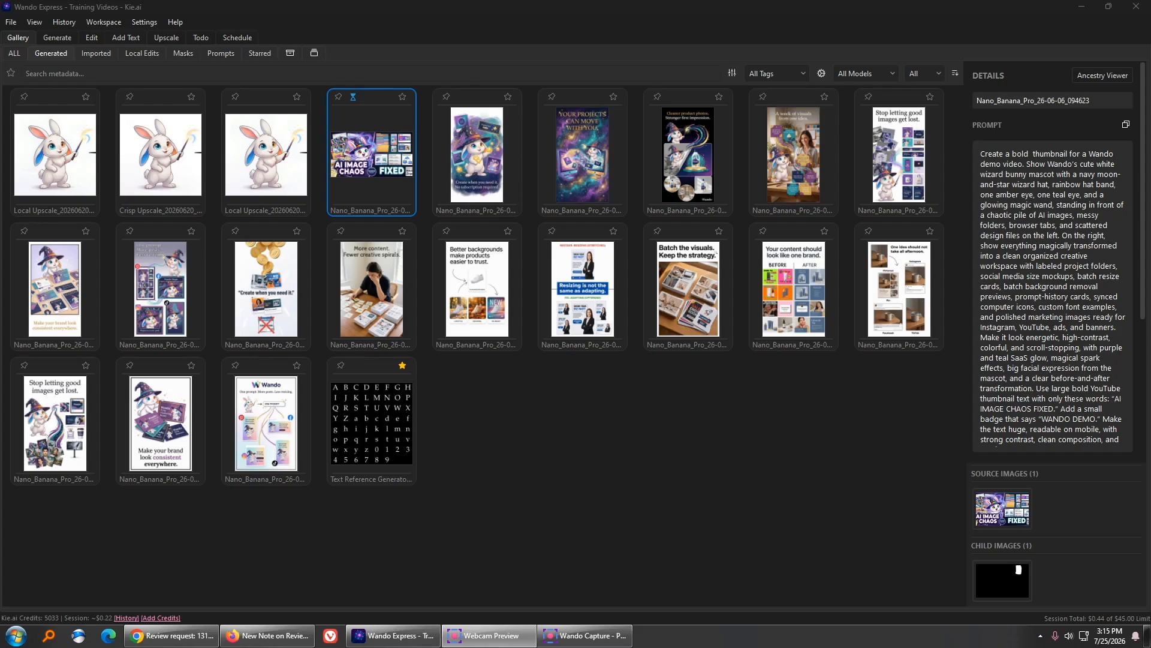
# - Request review of the AI IMAGE CHAOS image with the note 'Is this okay for Monday?'
pyautogui.rightClick(367, 169)
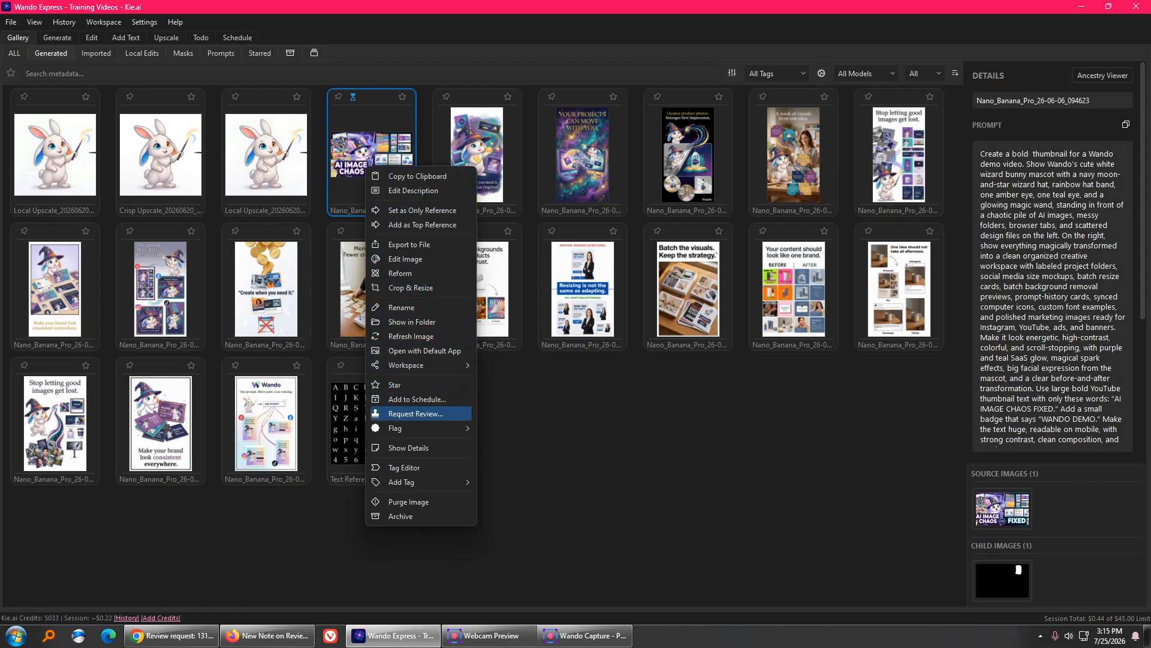
pyautogui.click(415, 413)
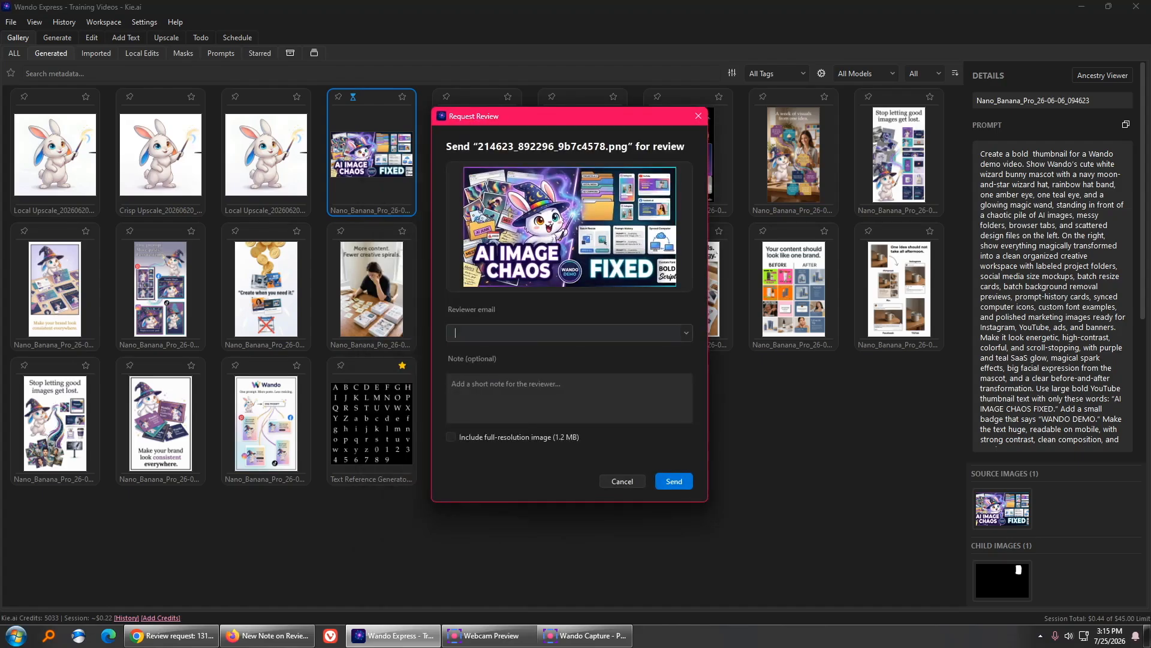
pyautogui.write('wna')
pyautogui.press('BackSpace')
pyautogui.press('BackSpace')
pyautogui.write('an')
pyautogui.press('Tab')
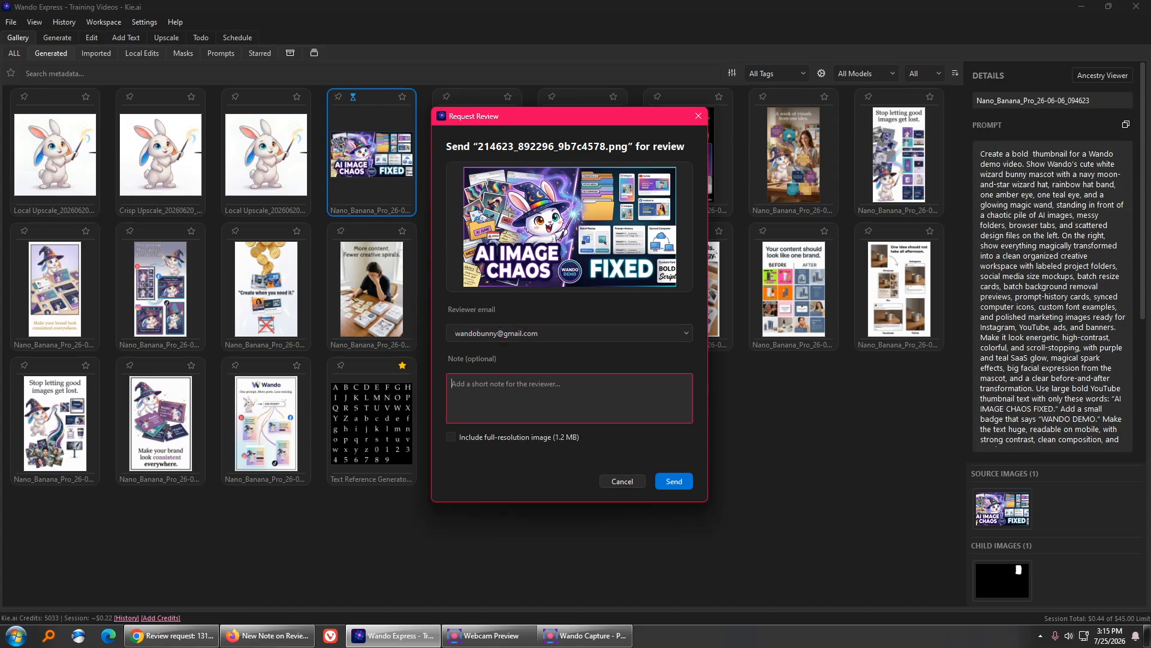
pyautogui.write('Is this okay for Monday?')
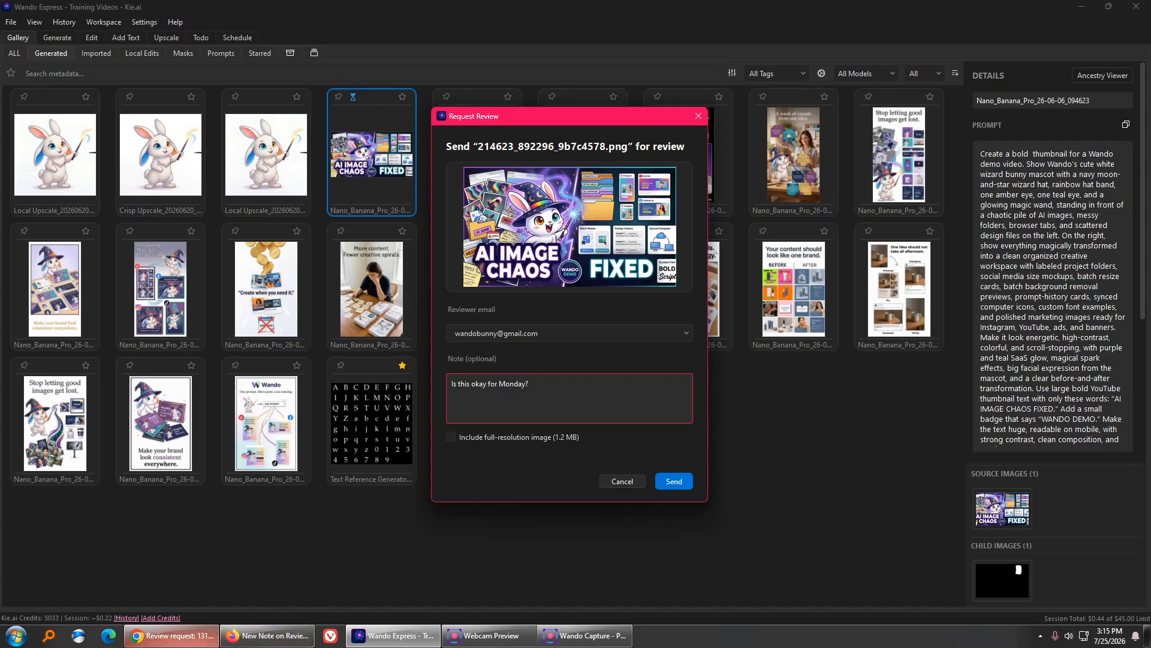
pyautogui.click(674, 481)
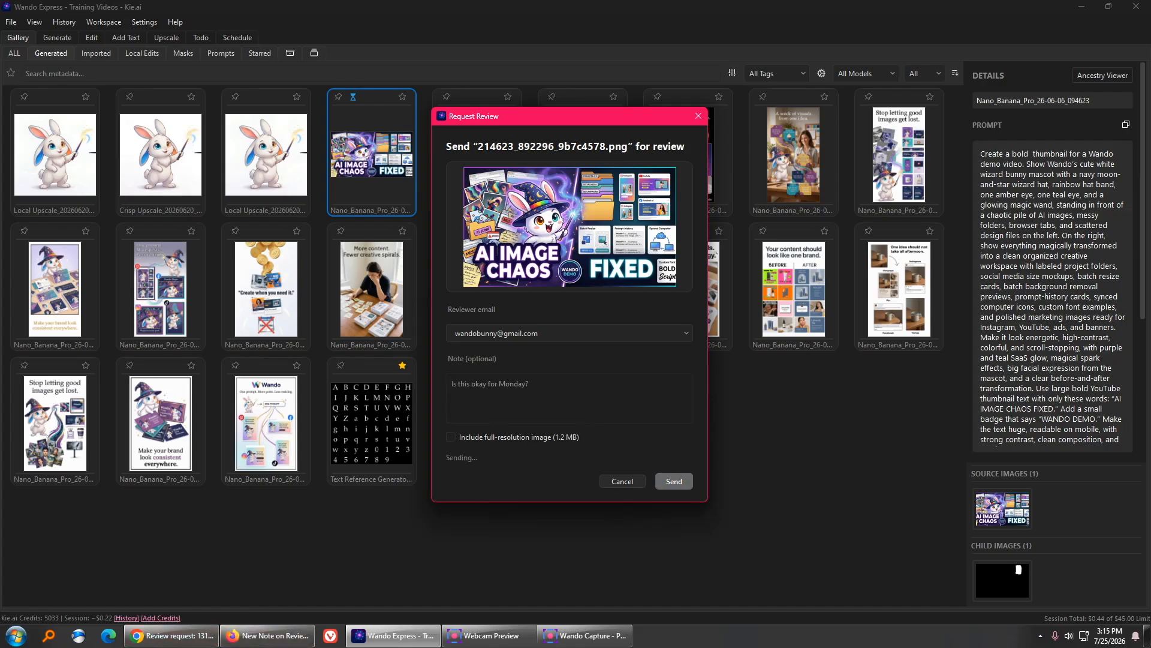
pyautogui.click(267, 635)
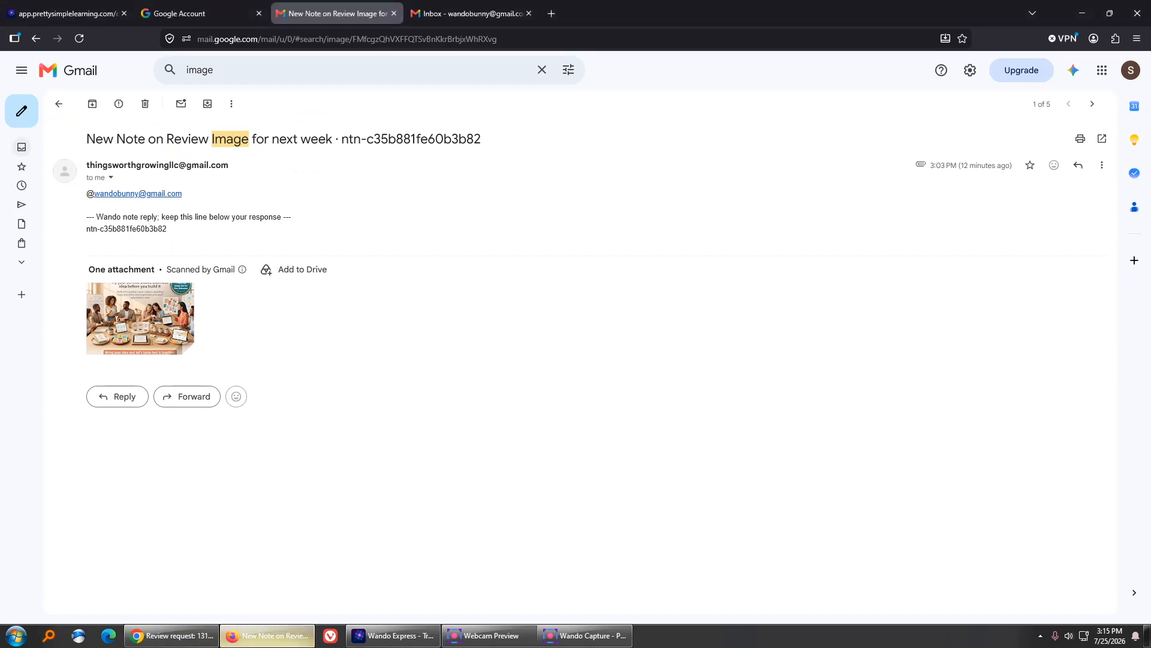
# - Approve 214623_892296_9b7c4578.png from the Image Review Request email, replying 'looks good'
pyautogui.click(467, 14)
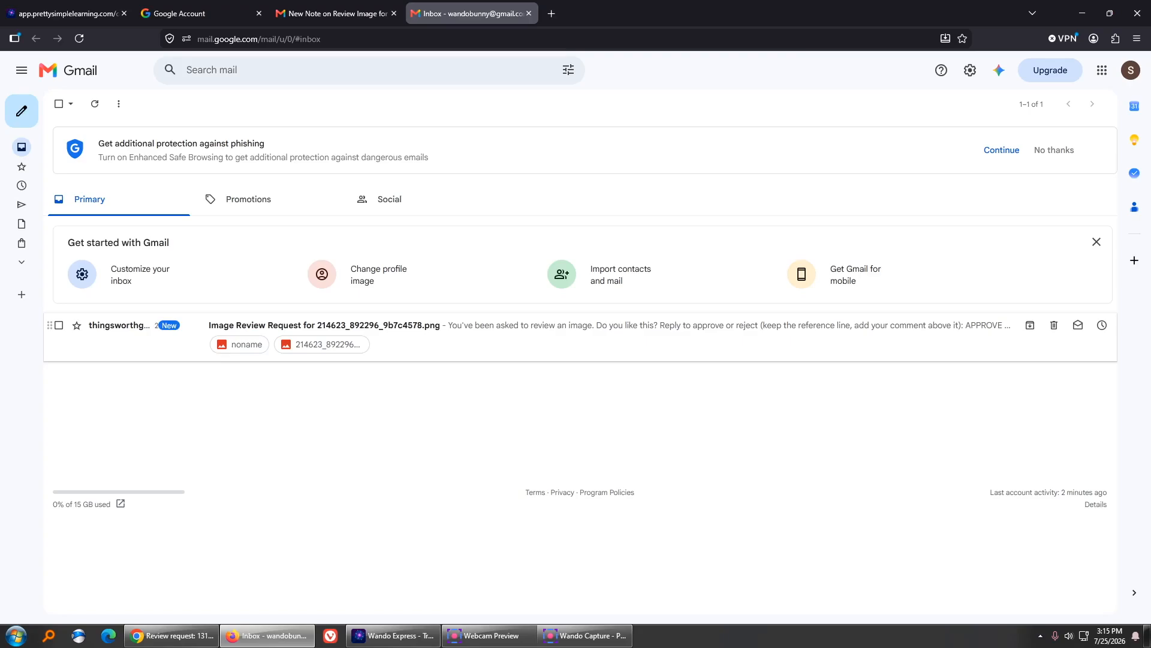
pyautogui.click(420, 325)
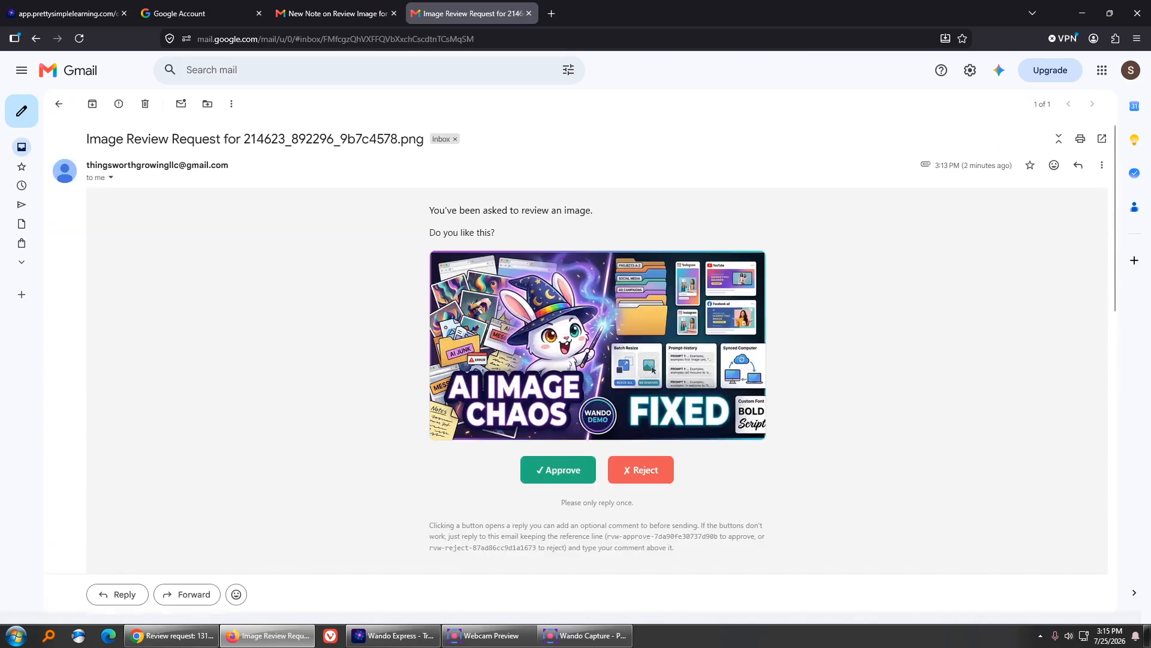
pyautogui.scroll(-6, 558, 471)
pyautogui.scroll(6, 559, 470)
pyautogui.click(559, 471)
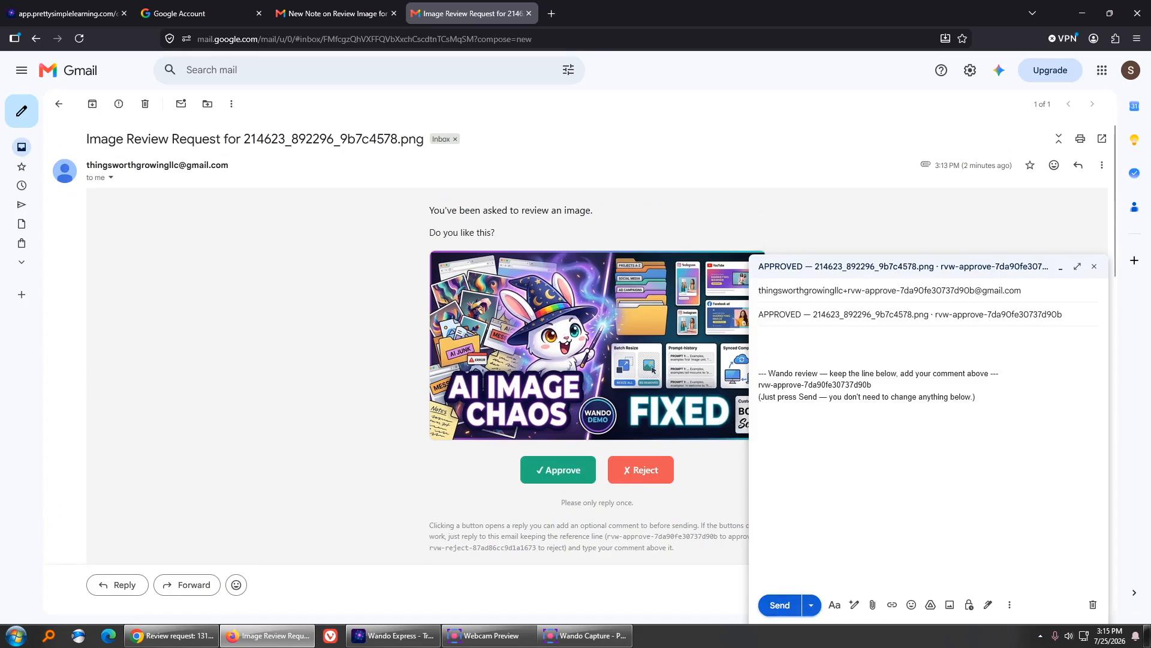
pyautogui.write('looks good')
pyautogui.click(779, 605)
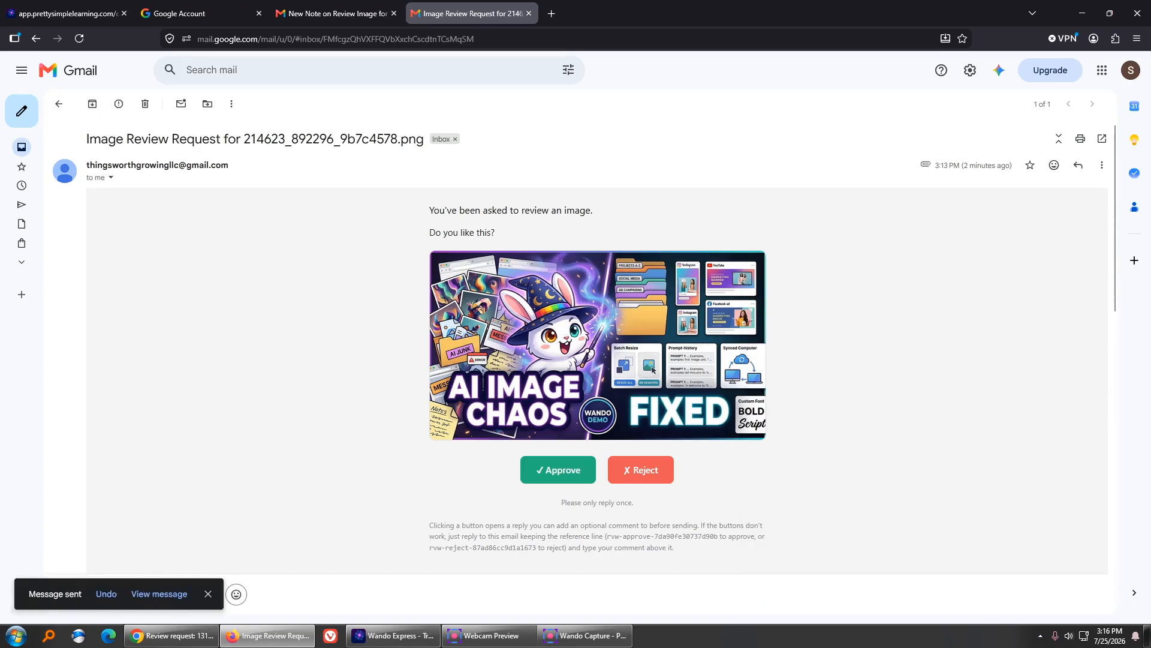
pyautogui.click(392, 635)
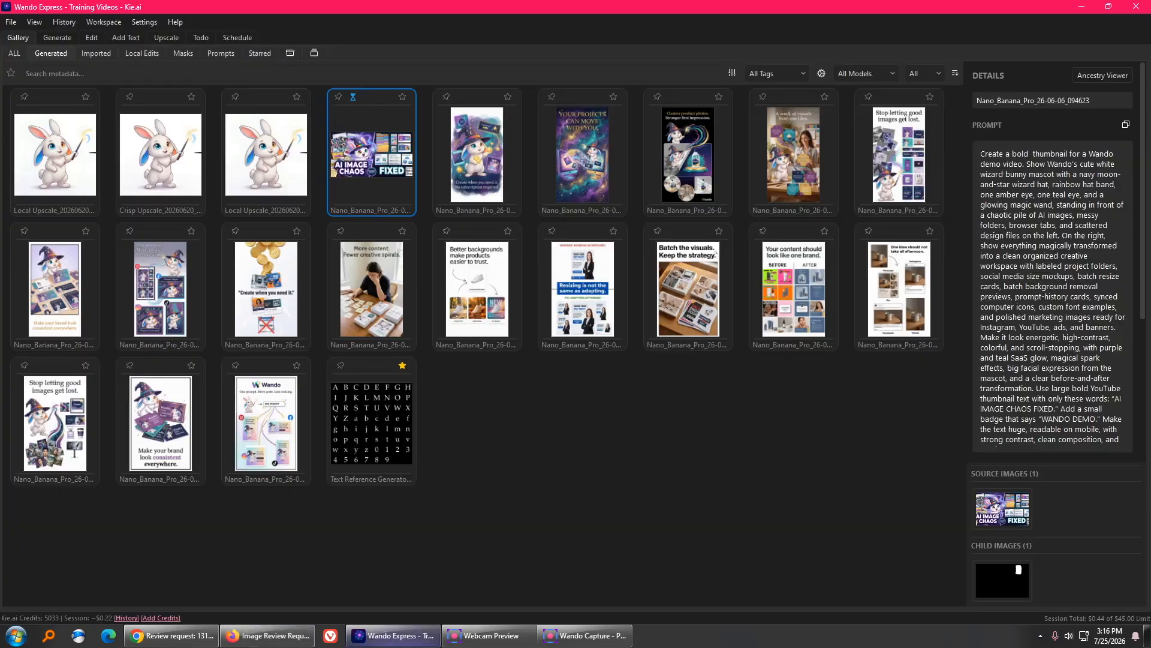
# - Show the Todo list with 214623 marked Done, noted 'Approved: looks good'
pyautogui.click(201, 37)
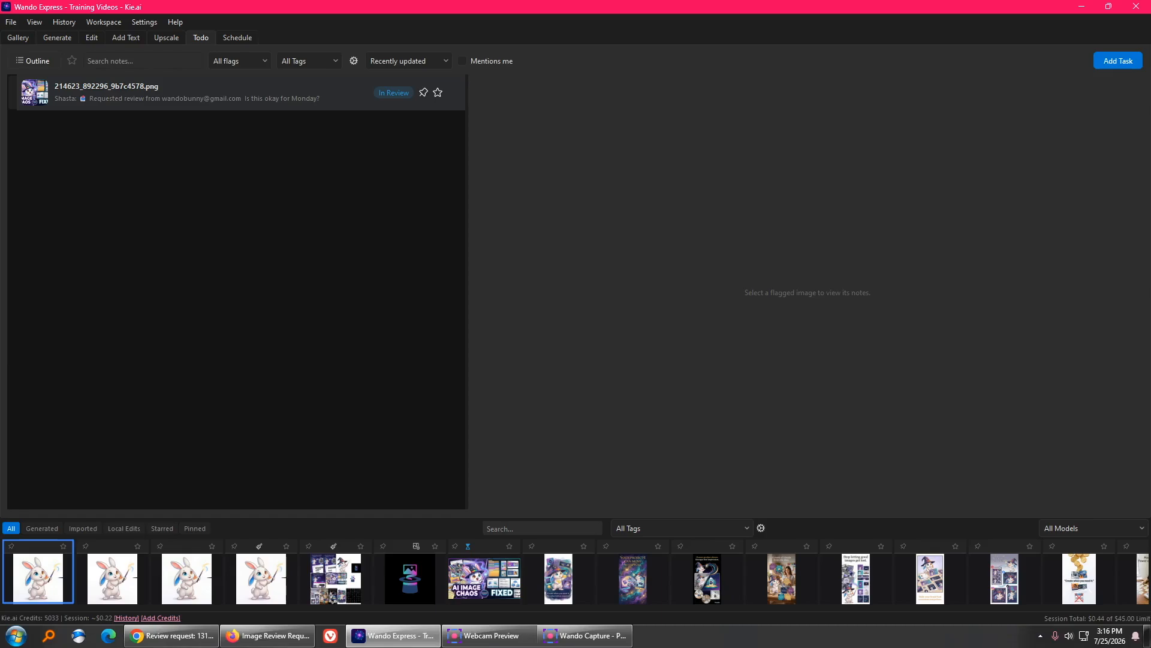
pyautogui.click(167, 37)
pyautogui.click(201, 37)
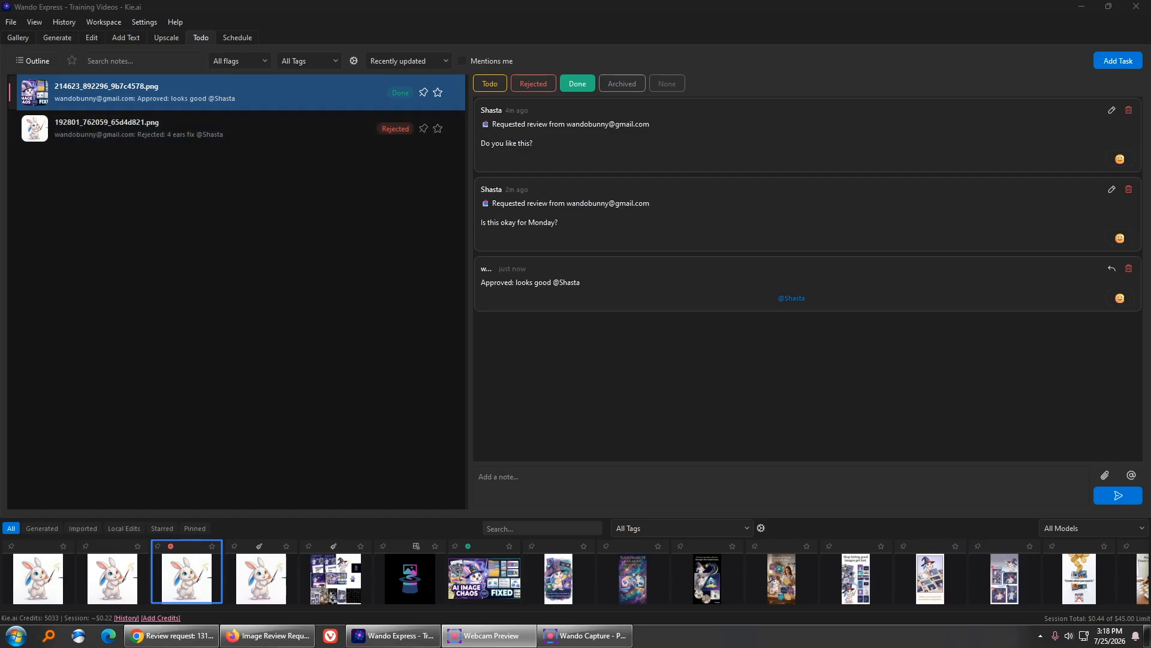
# - Send the hat-logo image 6888ed8d81908227.png for review with the note 'test'
pyautogui.rightClick(411, 576)
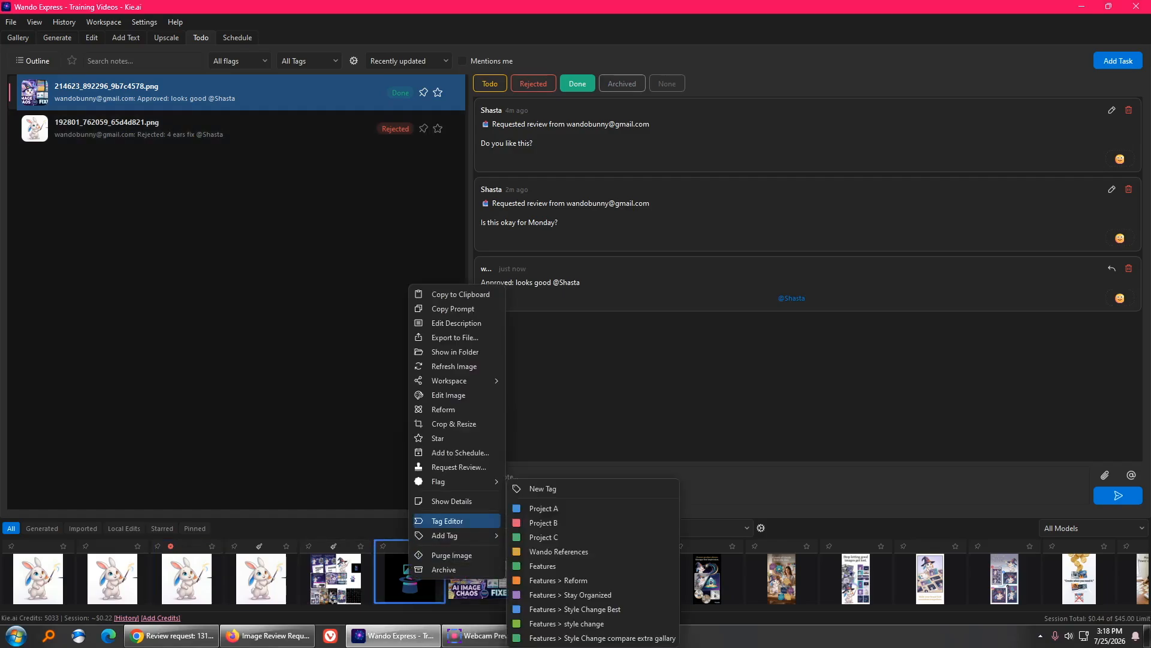
pyautogui.click(443, 466)
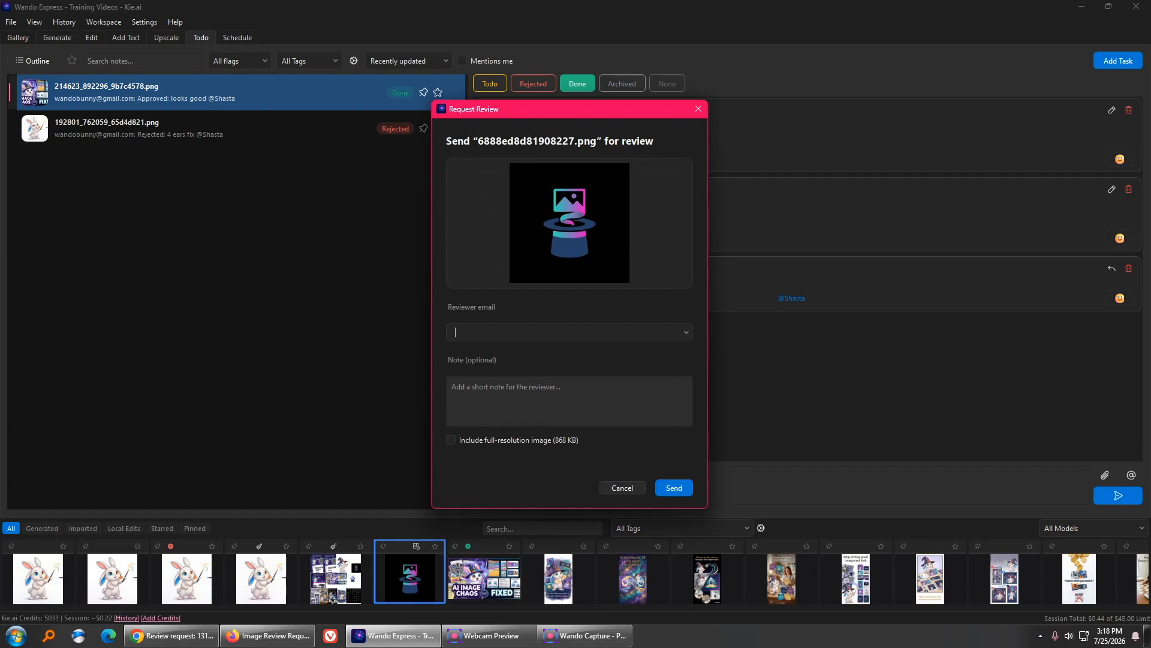
pyautogui.press('Tab')
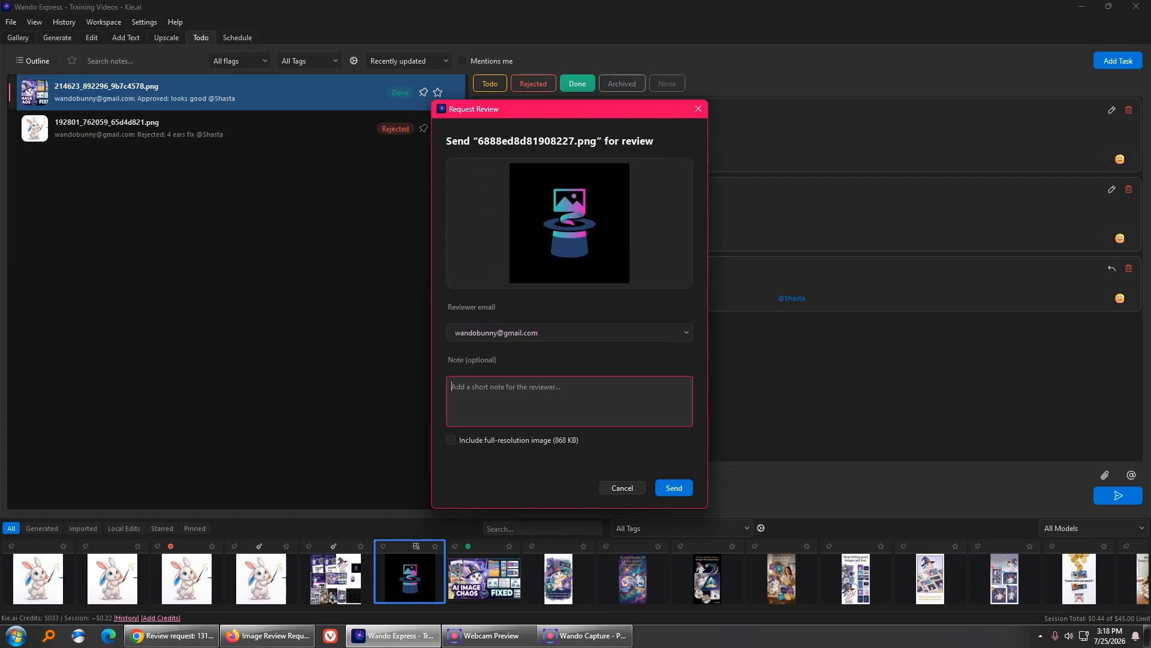
pyautogui.write('test')
pyautogui.hotkey('ctrl', 'Return')
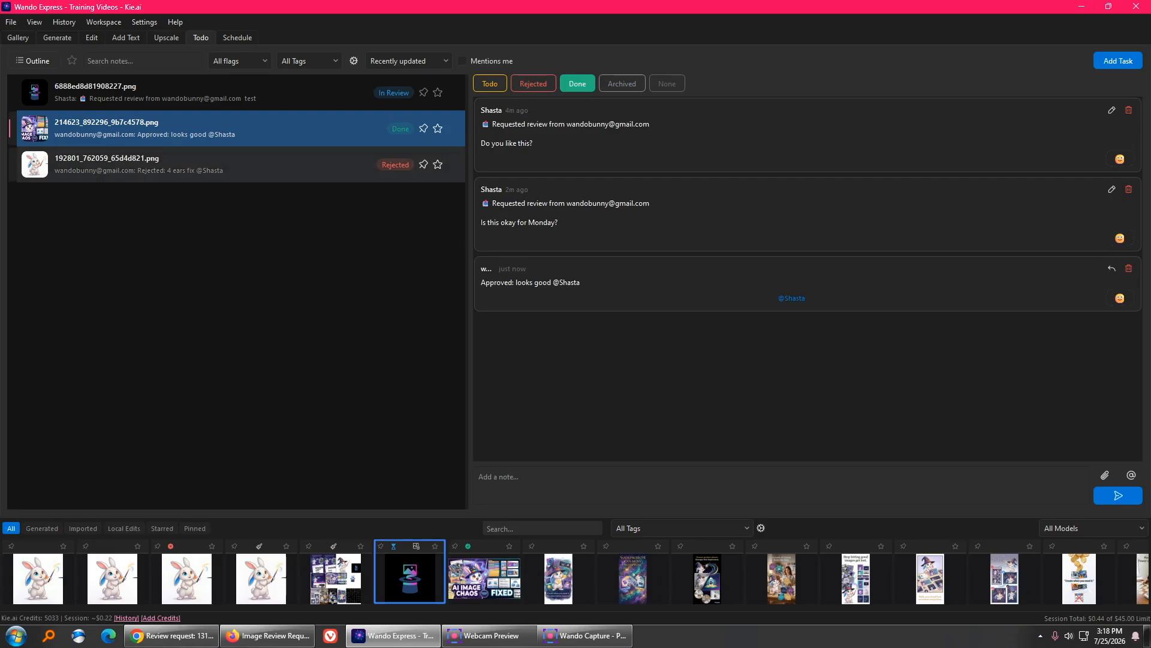
# - Check the rejected 192801 notes and the Schedule's July 16 slot showing '4 ears fix'
pyautogui.click(238, 164)
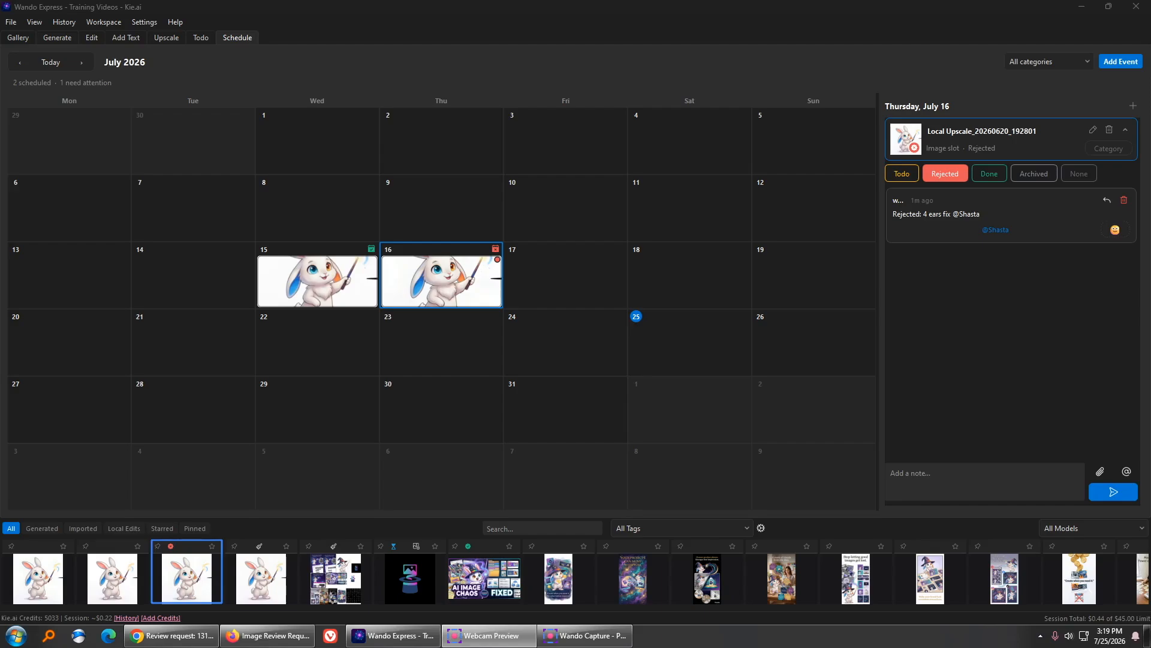
pyautogui.click(317, 280)
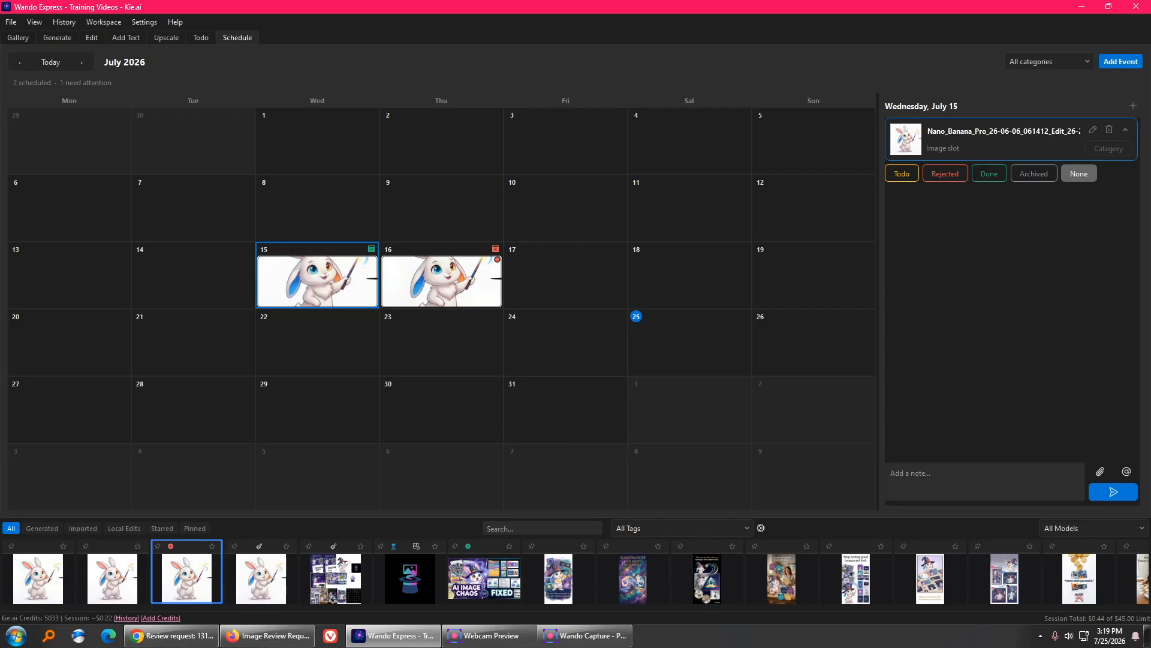
pyautogui.click(441, 281)
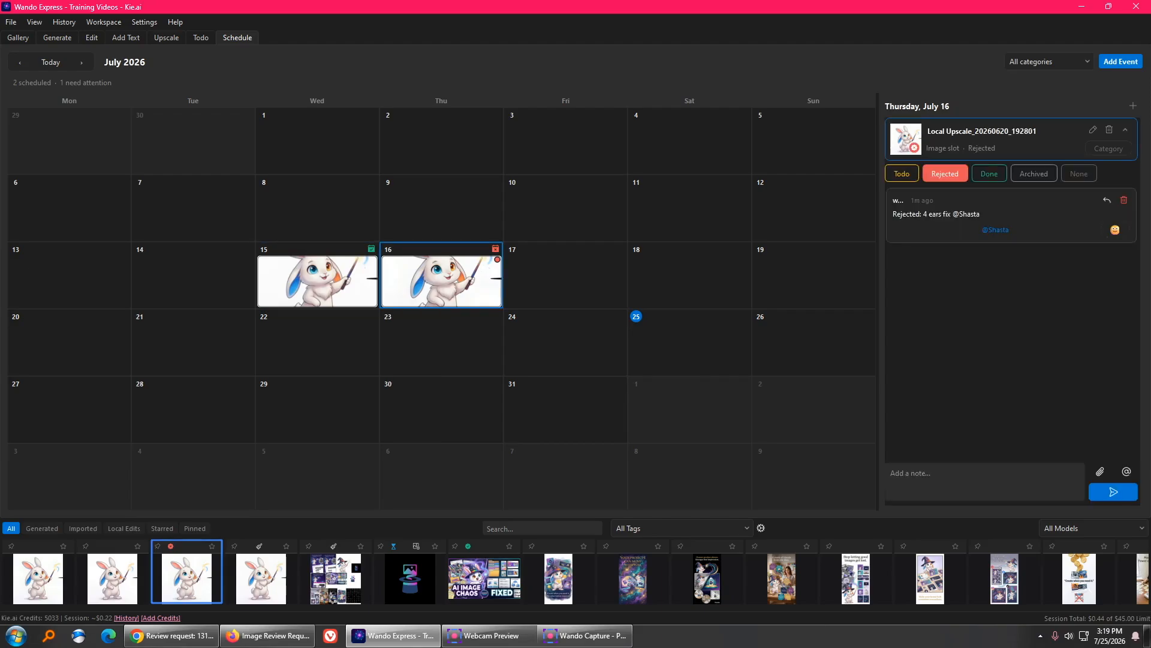